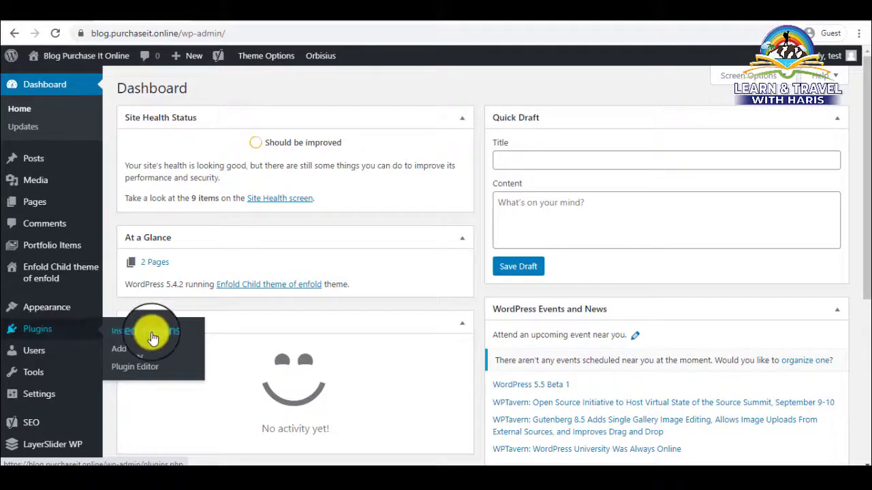
Step: Open the page for adding new plugins and search the plugin directory for "smush"
click(130, 351)
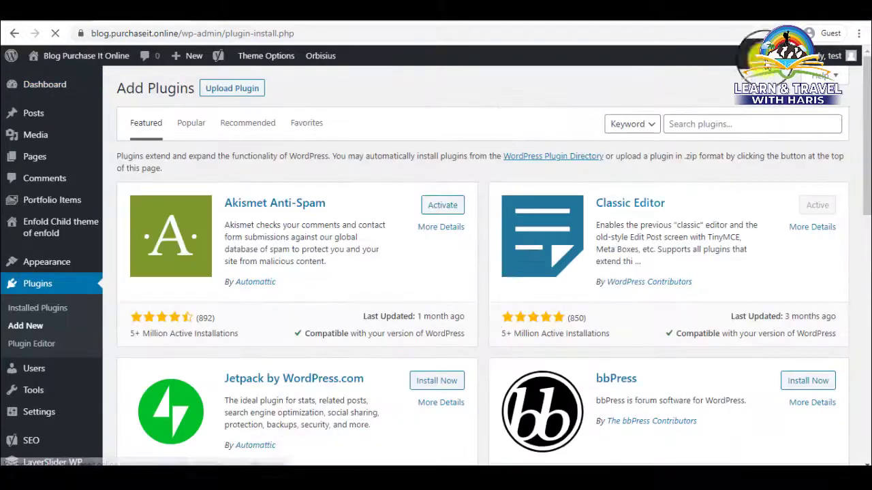
click(713, 126)
text(smush)
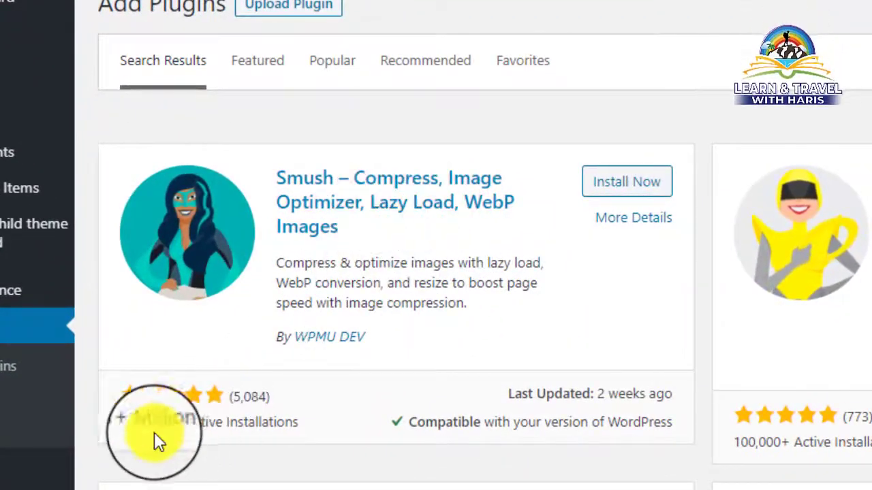
Step: Review the rating, installations and update details of WPMU DEV's Smush image optimizer plugin, and install and activate it
drag(164, 425, 318, 429)
drag(393, 421, 703, 395)
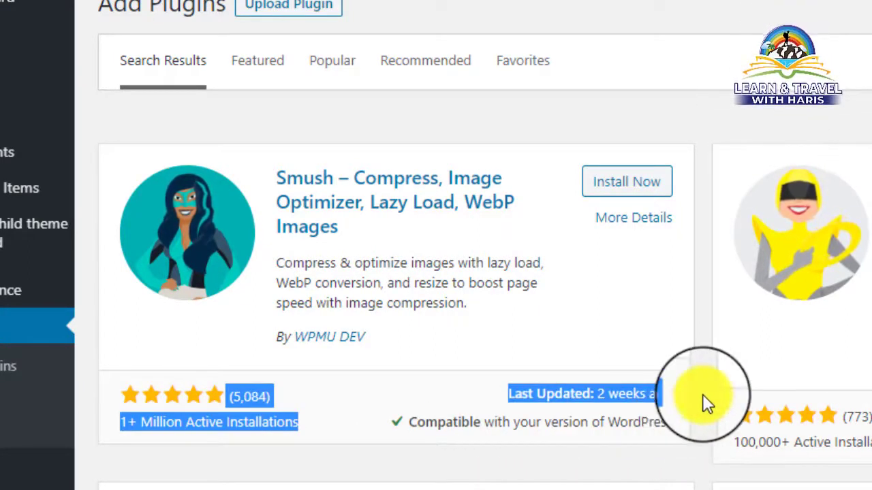
click(703, 395)
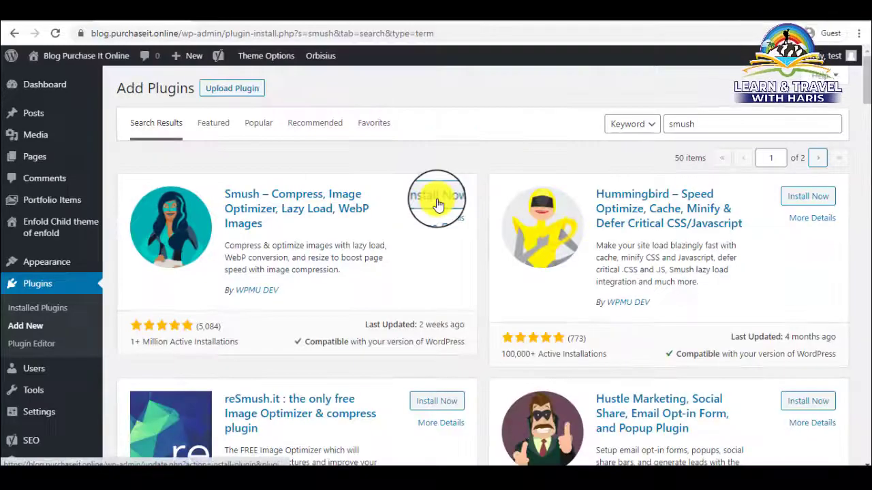
click(638, 188)
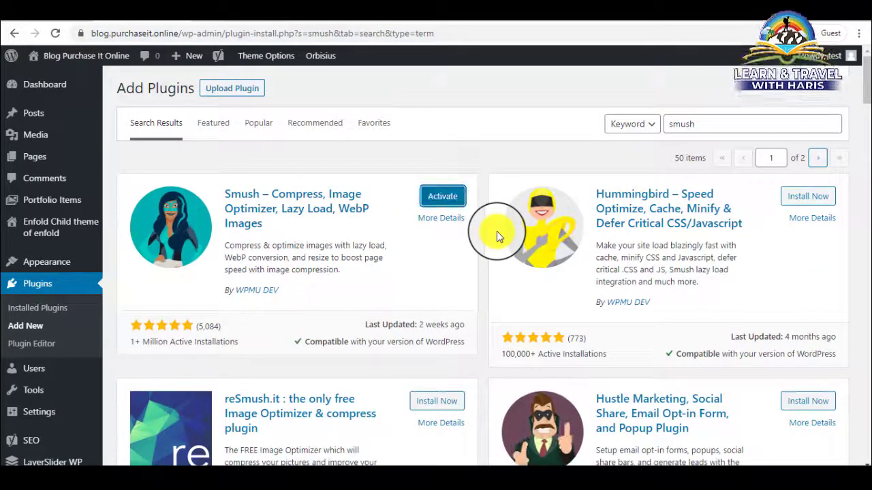
click(442, 196)
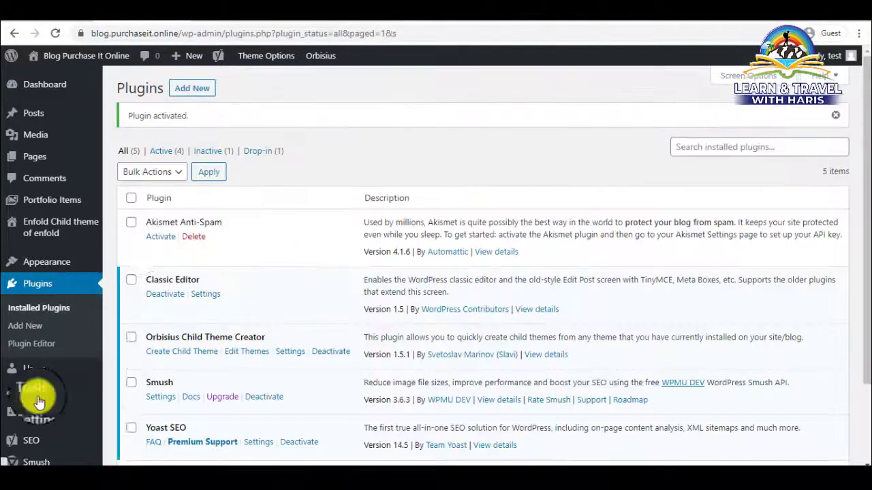
Step: Open the Smush dashboard, skipping its setup wizard, and start a bulk smush of the site's image attachments
scroll(48, 368, down, 2)
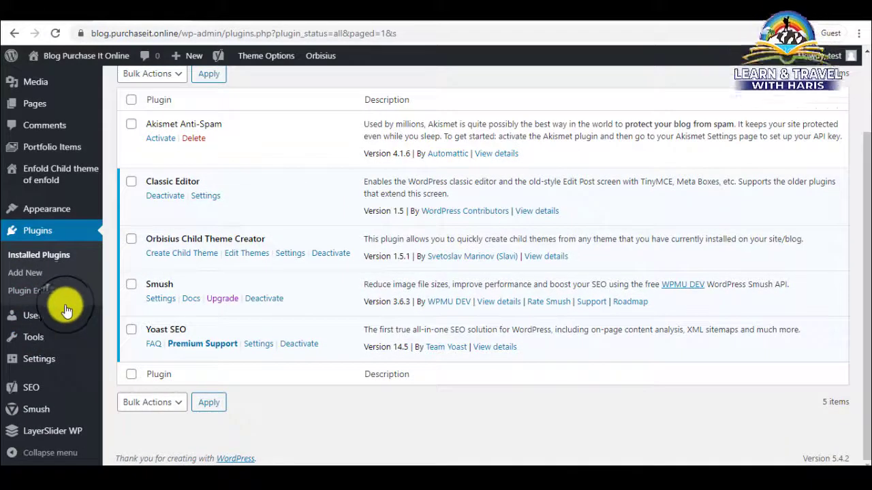
mouse_move(48, 415)
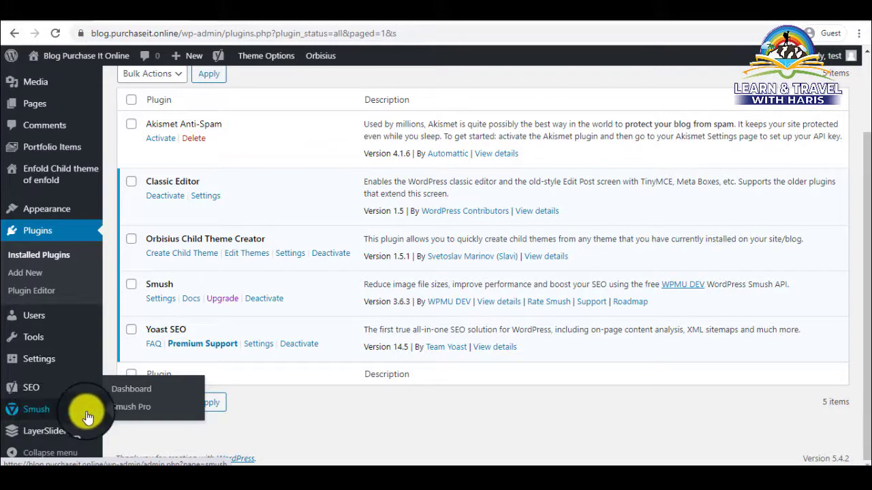
click(133, 393)
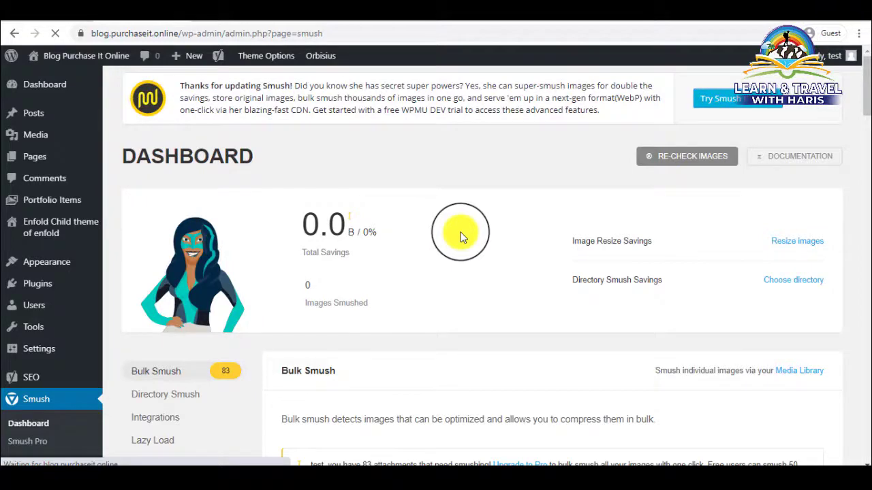
scroll(460, 237, down, 3)
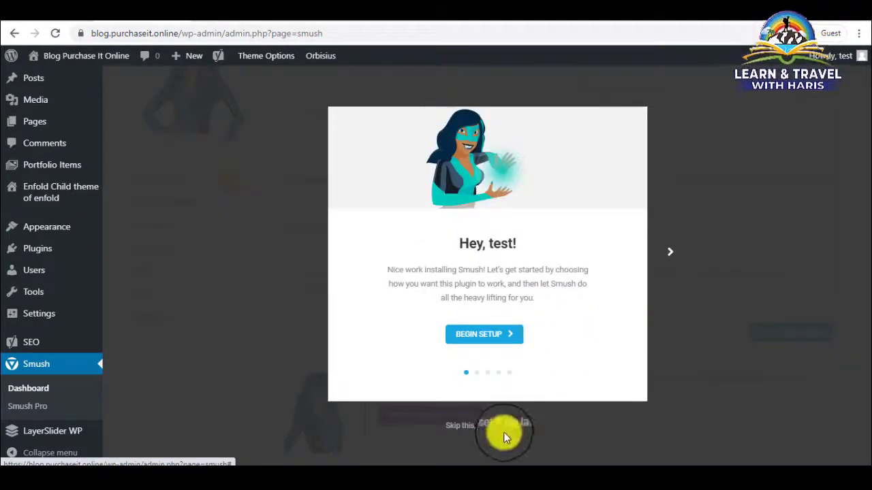
click(504, 429)
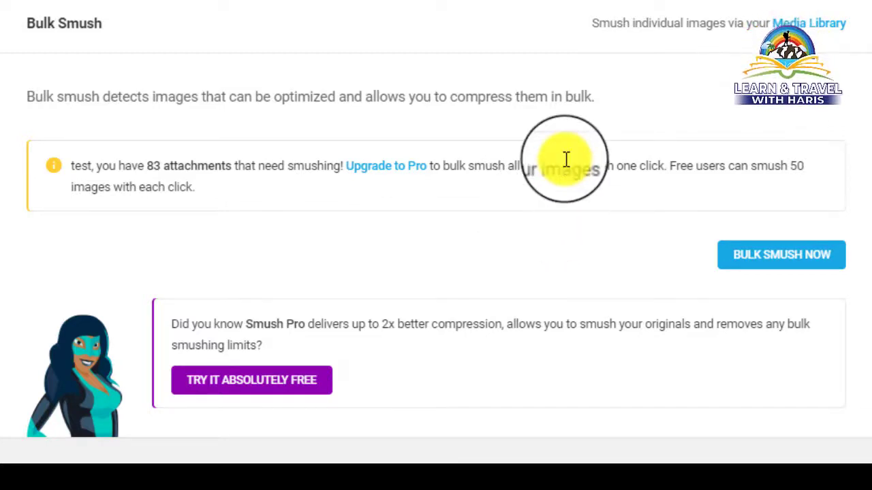
click(792, 264)
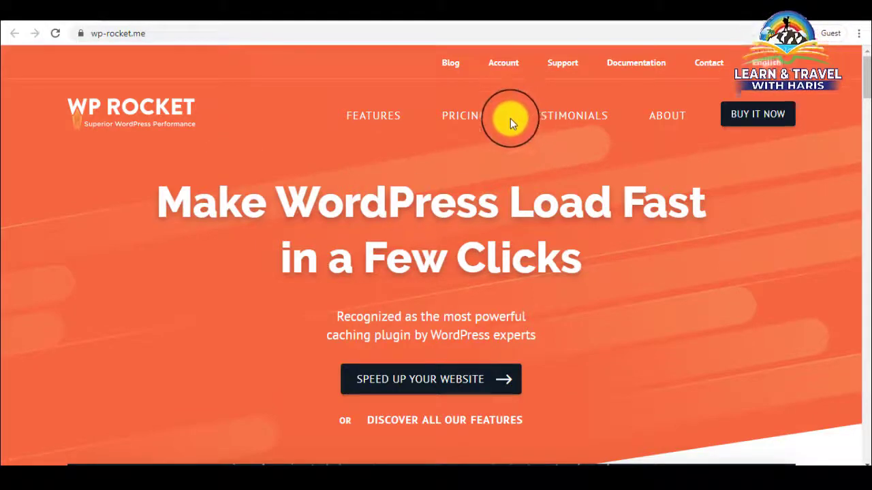
Step: On the WP Rocket website, review the pricing of the Single, Plus and Infinite plans
click(458, 115)
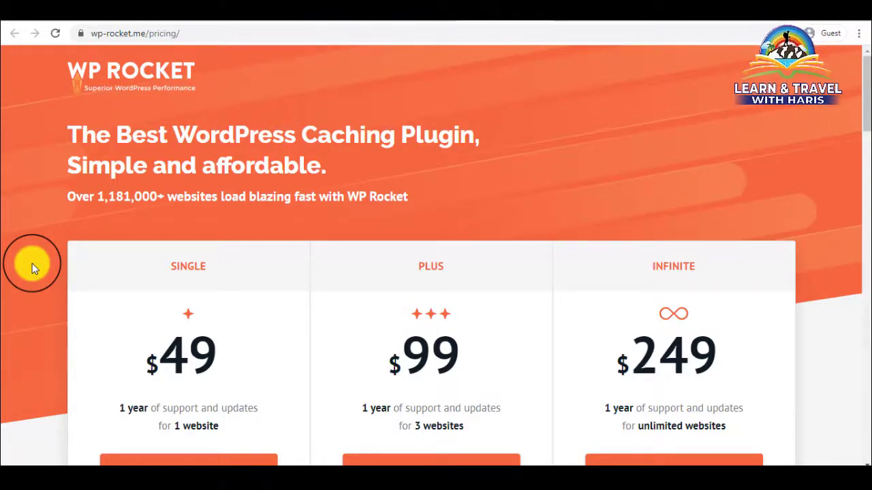
scroll(23, 334, down, 2)
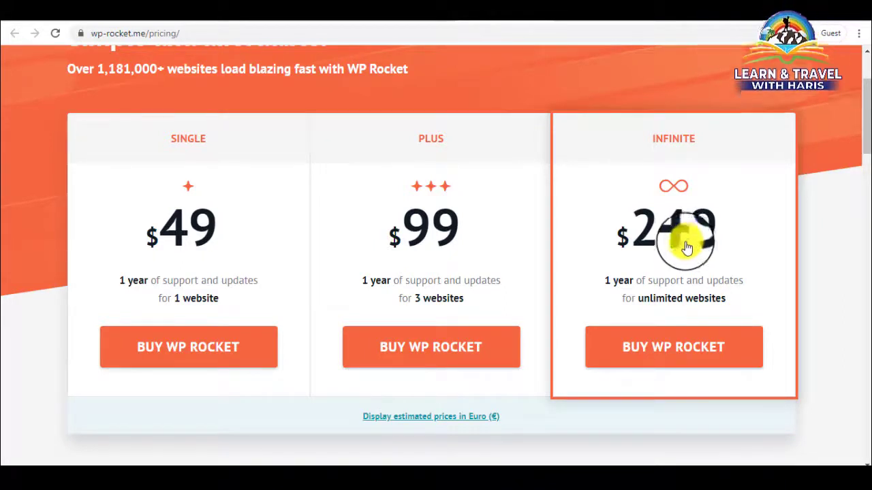
Step: Examine the WP Rocket features table comparing it with Hyper Cache, WP Super Cache and W3 Total Cache
click(420, 8)
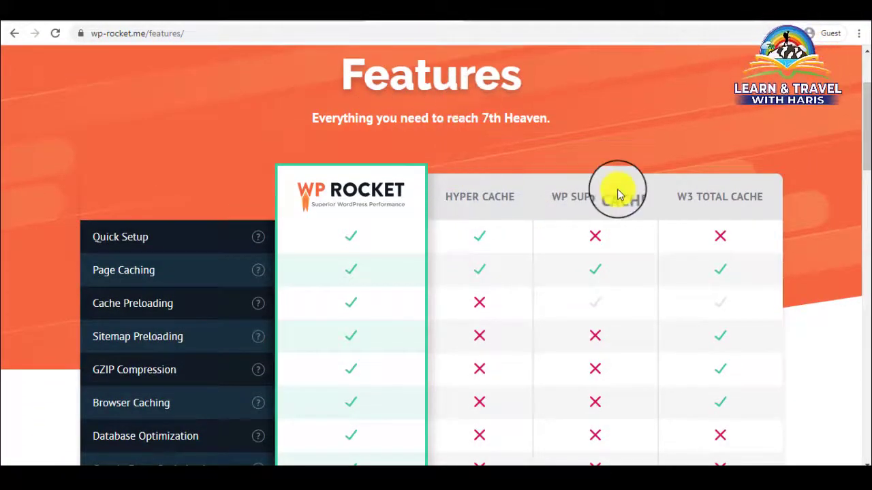
scroll(586, 164, down, 1)
drag(570, 133, 638, 135)
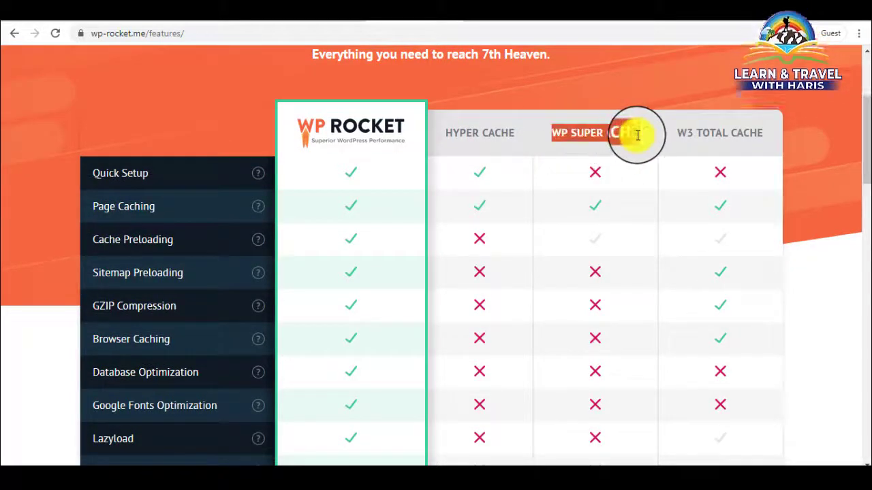
click(727, 136)
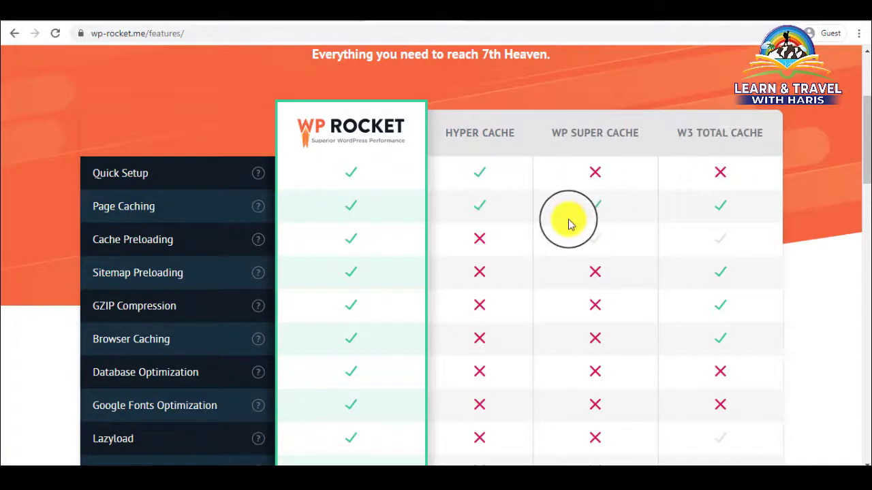
scroll(564, 220, down, 1)
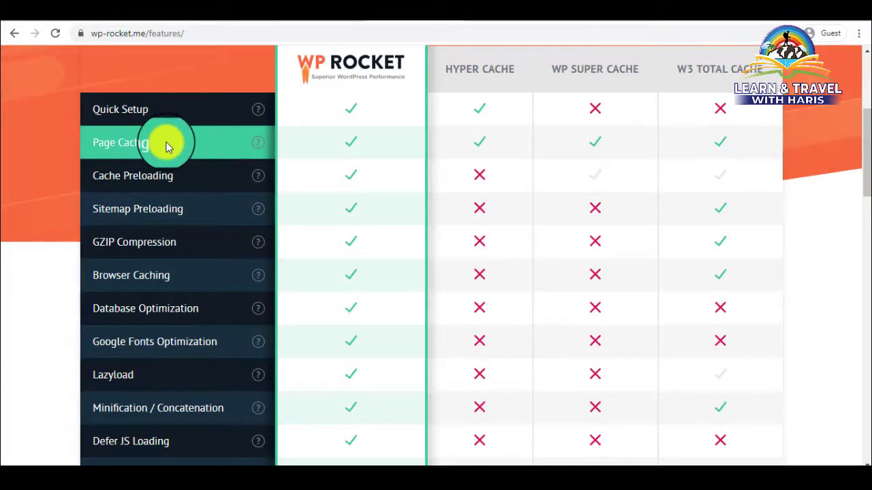
scroll(206, 180, down, 1)
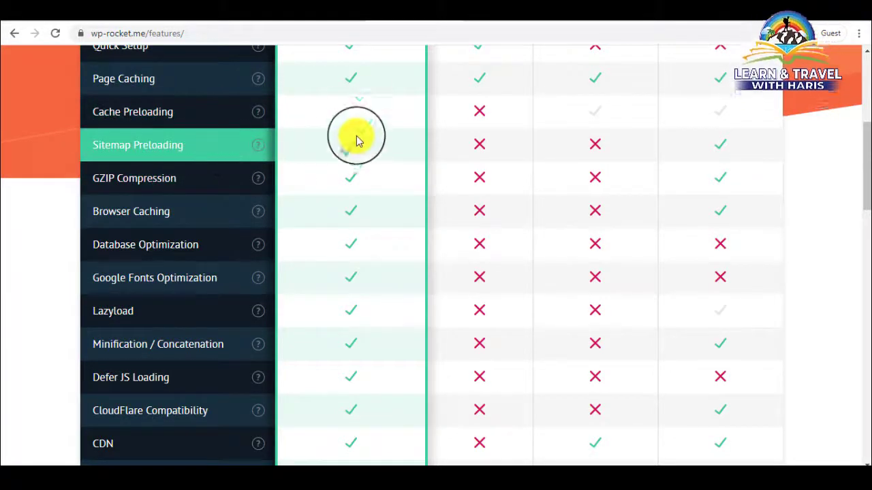
scroll(323, 172, up, 2)
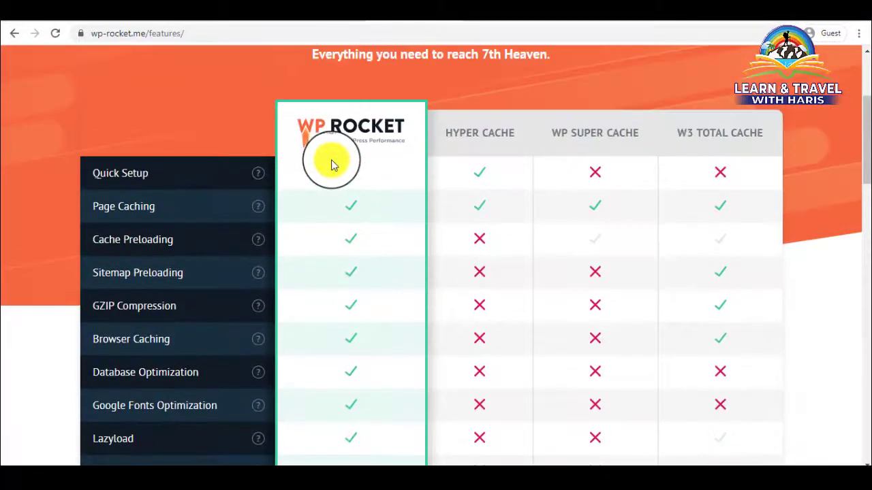
scroll(334, 166, down, 1)
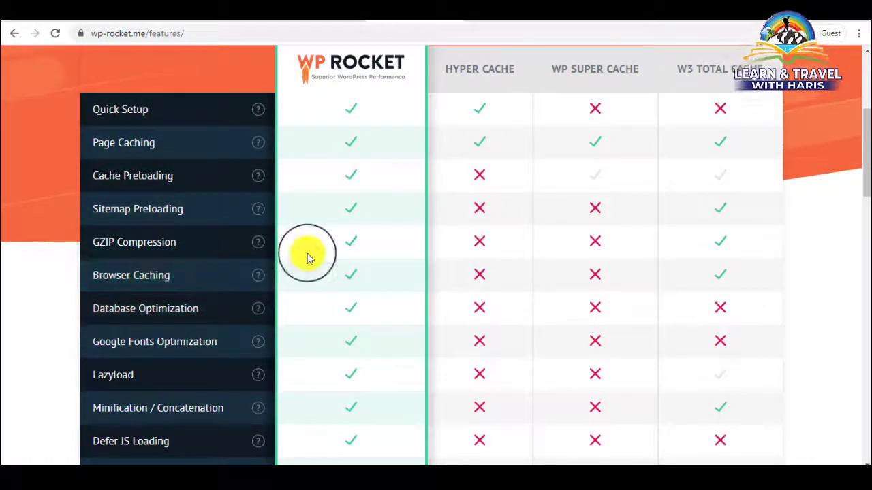
scroll(306, 254, down, 2)
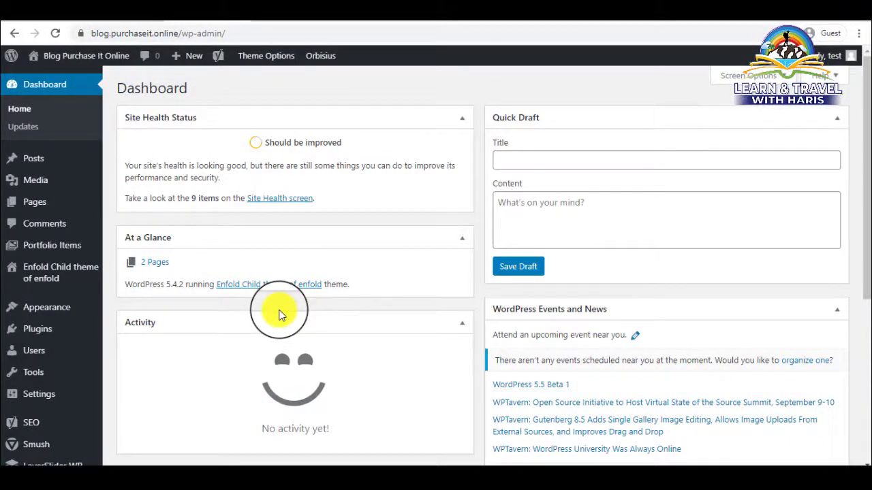
Step: Back in the WordPress admin, upload wp-rocket_3.4.4.zip from the local drive as a new plugin, and install and activate it
mouse_move(35, 329)
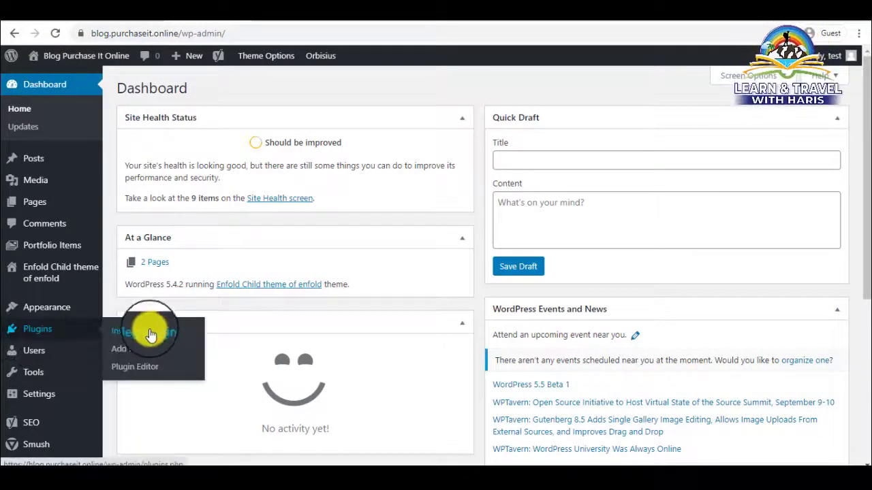
click(125, 354)
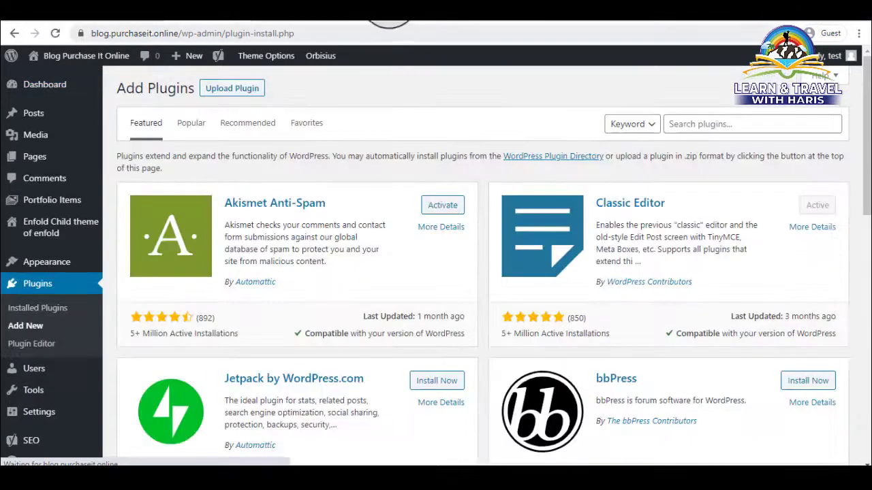
click(233, 93)
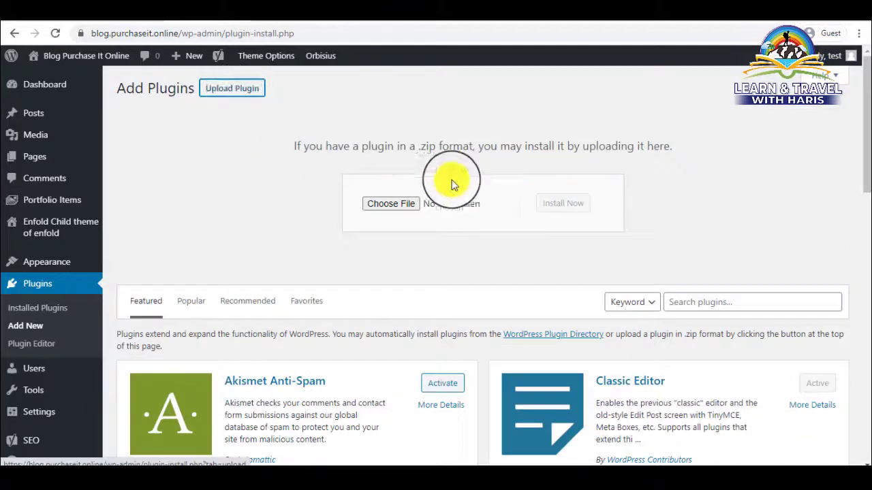
click(387, 204)
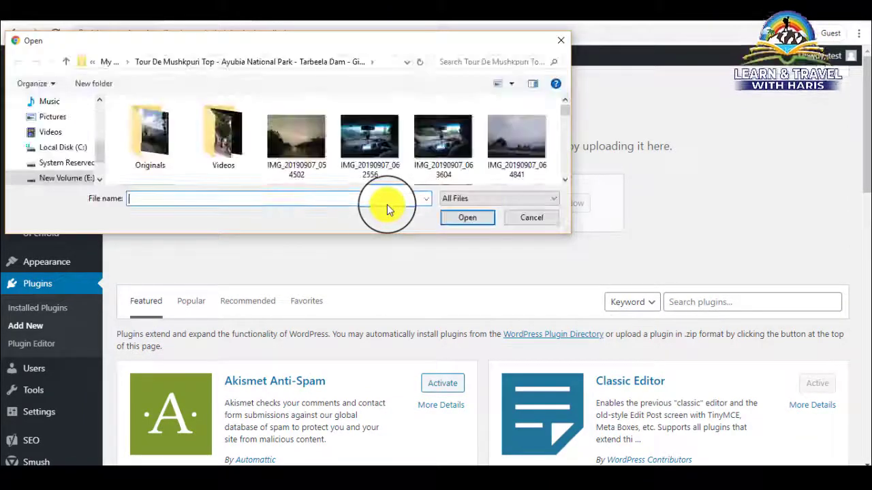
scroll(95, 157, down, 1)
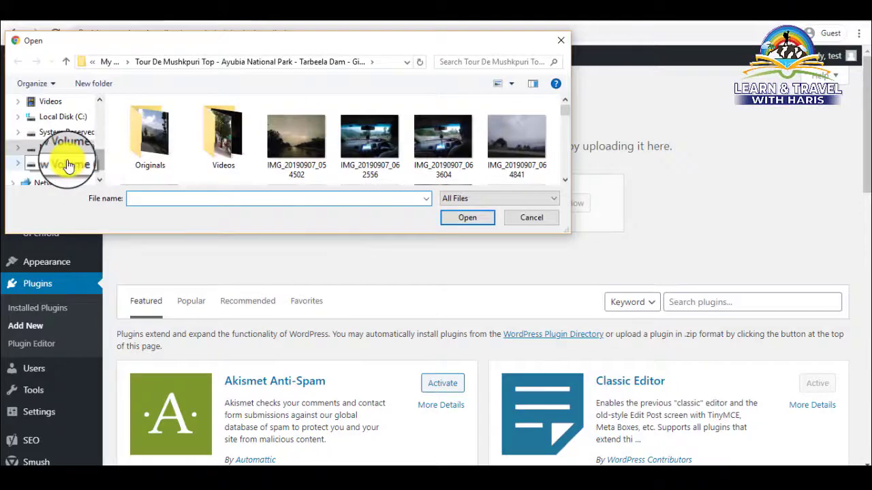
click(65, 163)
double_click(162, 163)
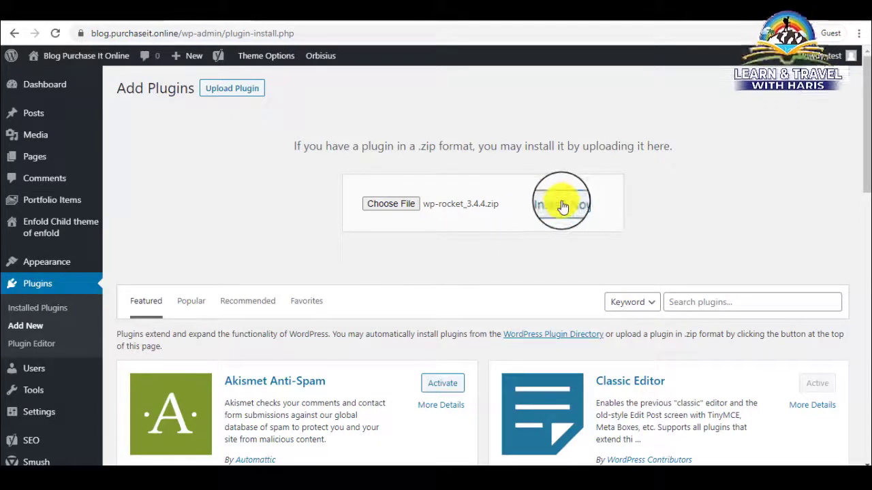
click(562, 202)
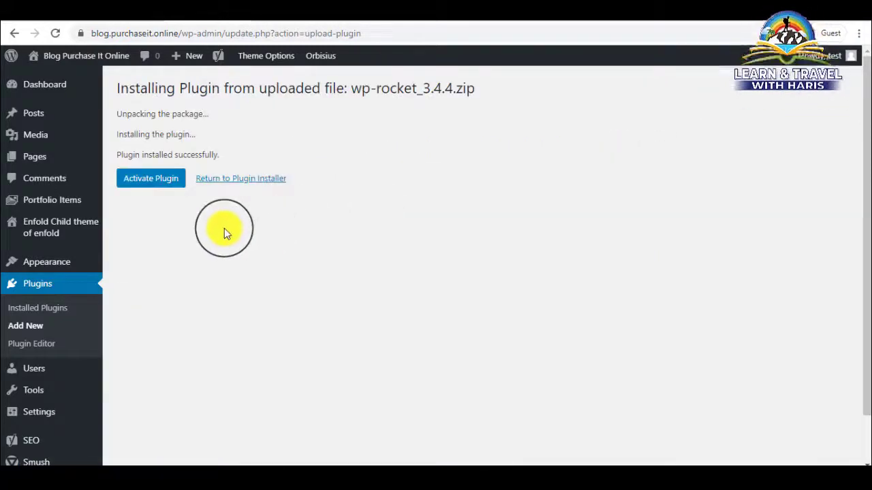
click(152, 181)
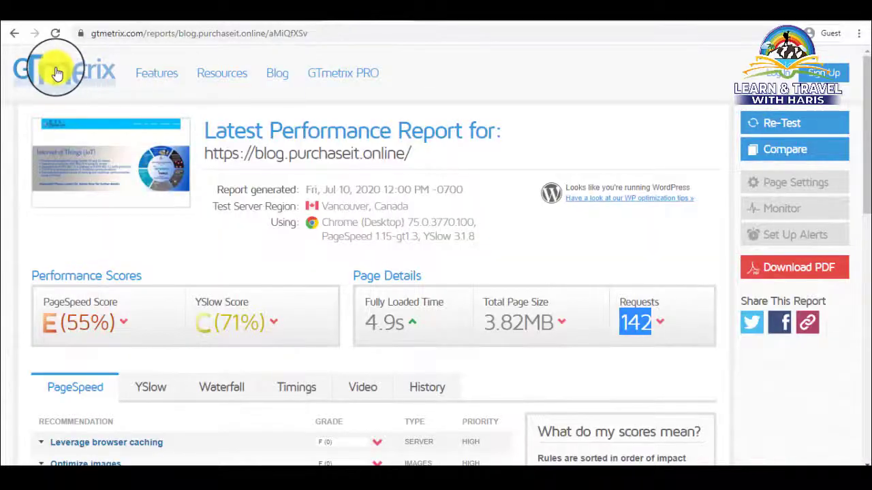
Step: In the site's GTmetrix report, open the GTmetrix home page in a new tab and review the performance scores and page details
right_click(56, 73)
key(Escape)
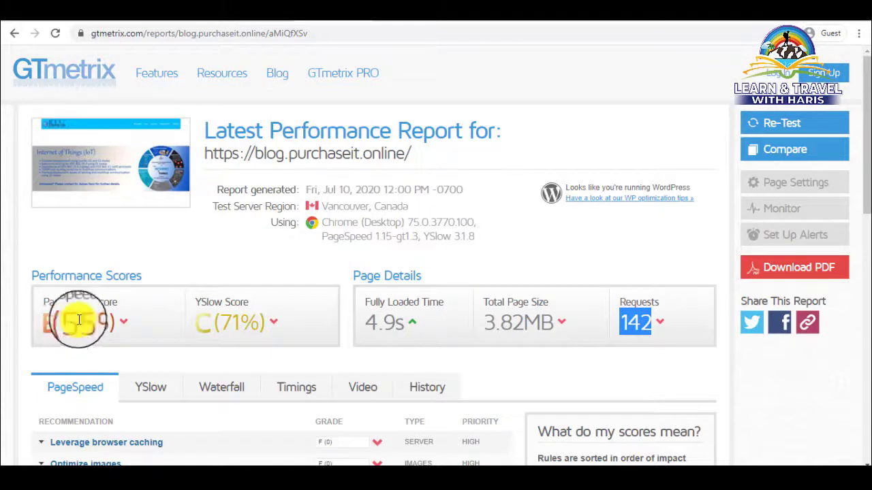
click(26, 287)
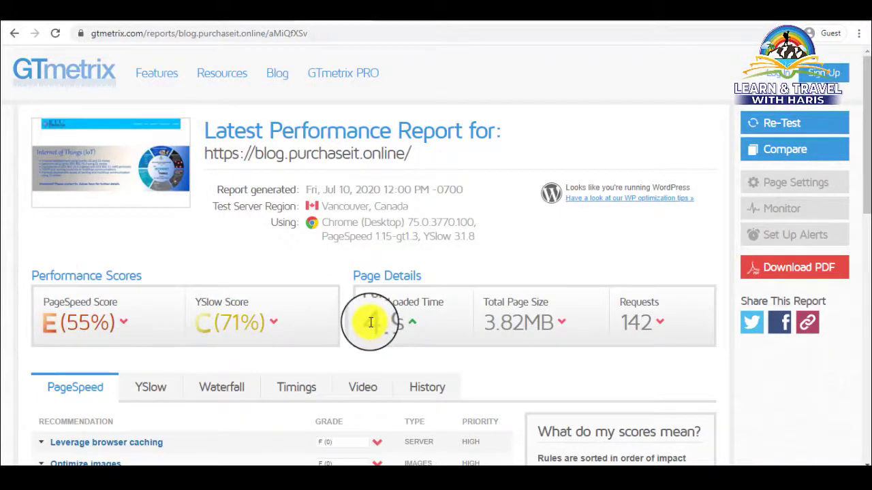
drag(370, 321, 404, 323)
drag(492, 320, 518, 322)
click(483, 327)
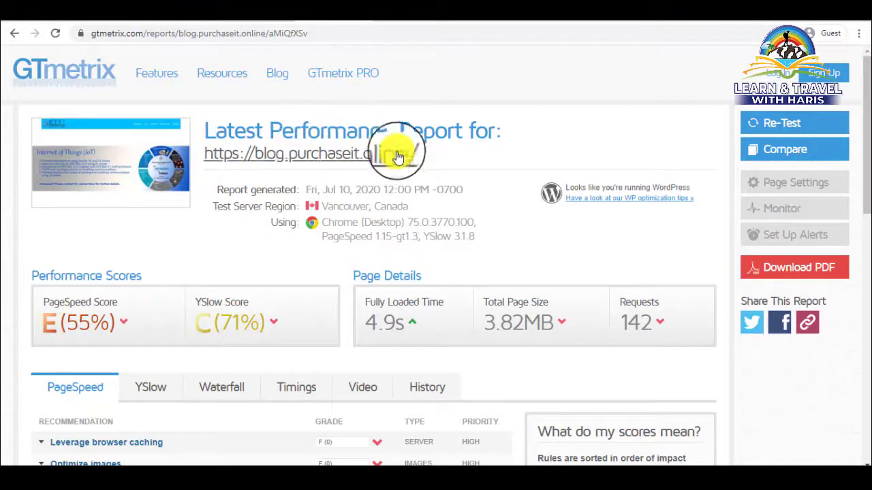
drag(424, 152, 208, 156)
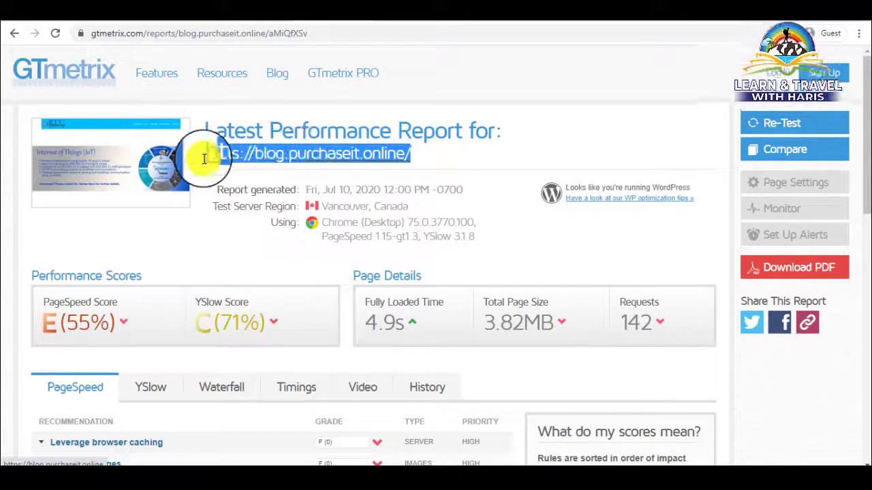
right_click(256, 164)
click(296, 237)
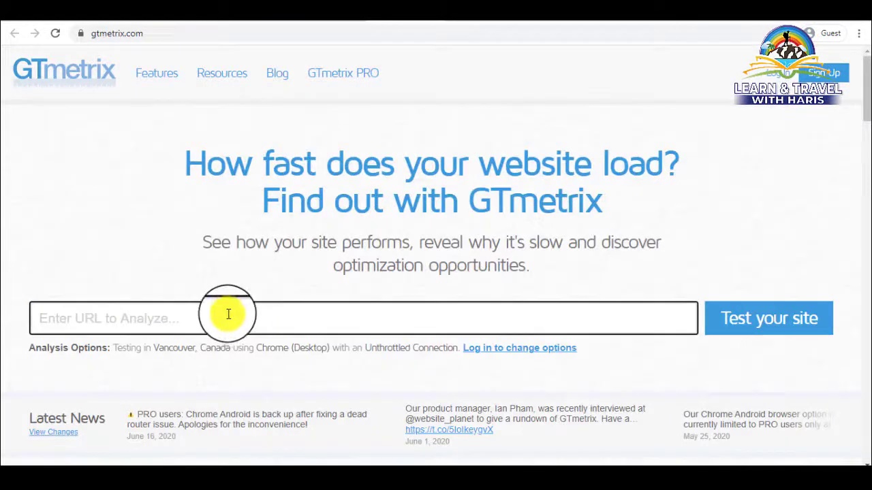
Step: Paste the copied site URL into the GTmetrix home page's analysis field and run the test
right_click(228, 314)
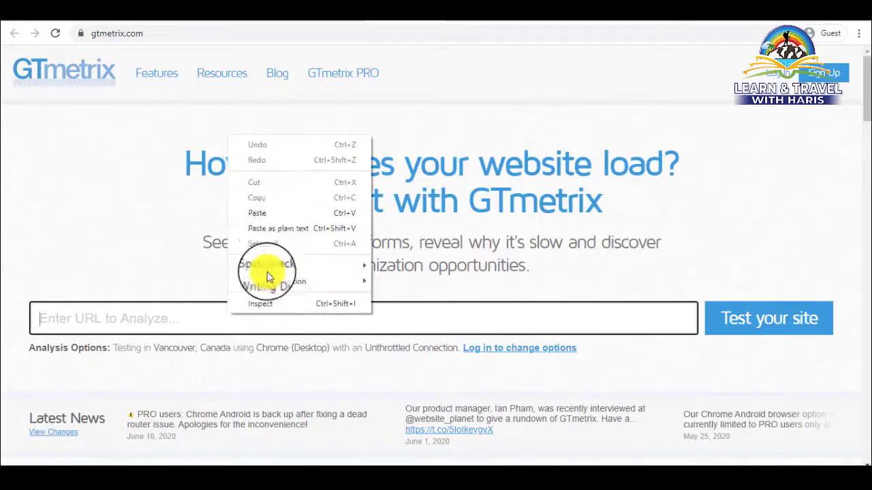
click(279, 217)
click(751, 318)
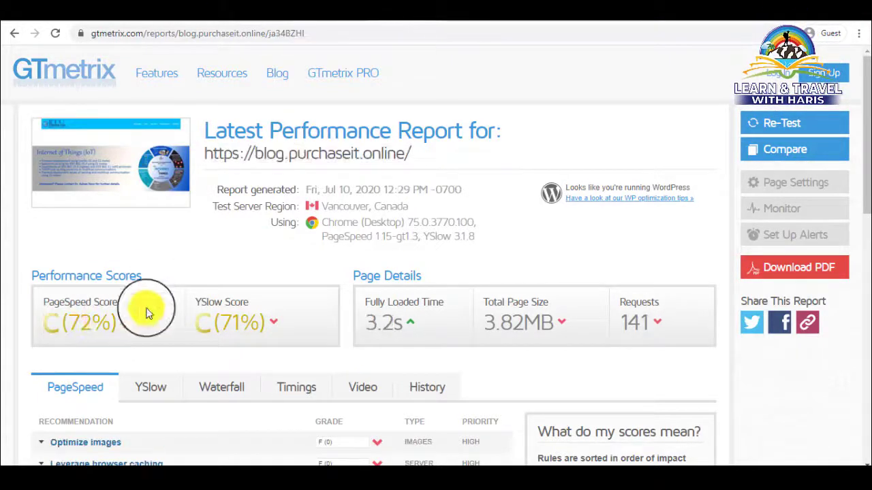
Step: Compare the PageSpeed score, YSlow score, total page size and requests between the earlier and the new GTmetrix reports
drag(80, 321, 101, 322)
click(35, 249)
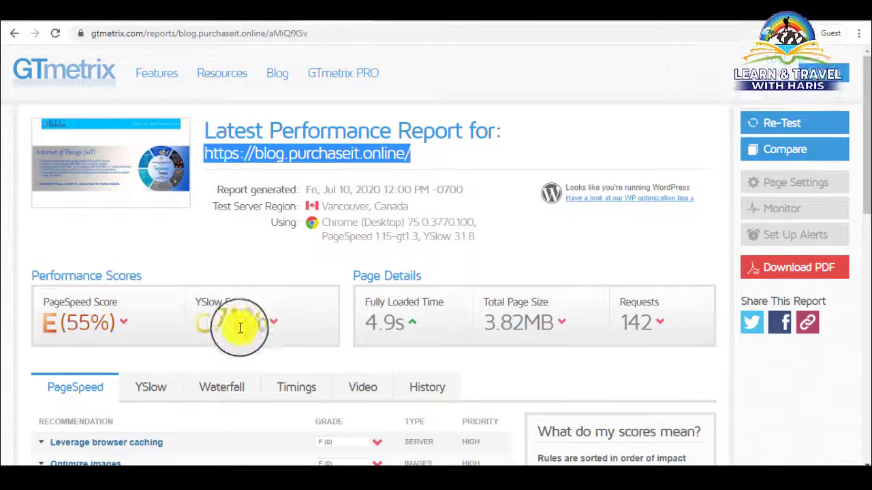
drag(237, 327, 260, 321)
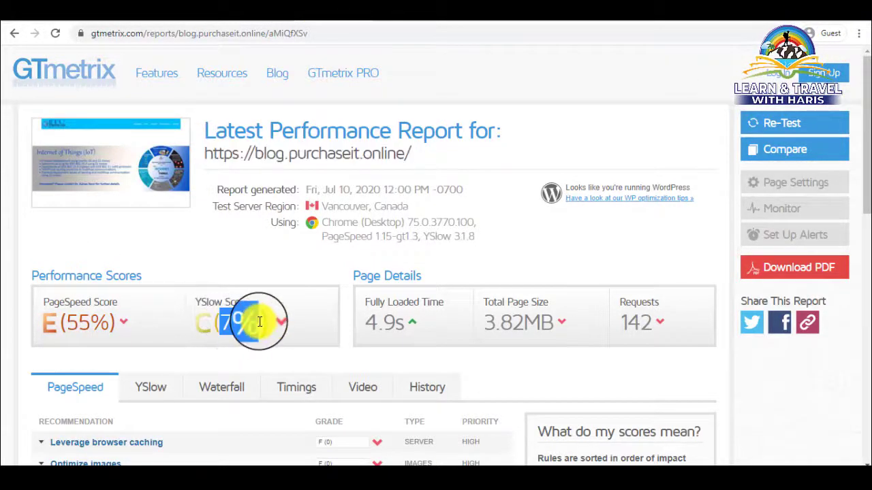
click(273, 267)
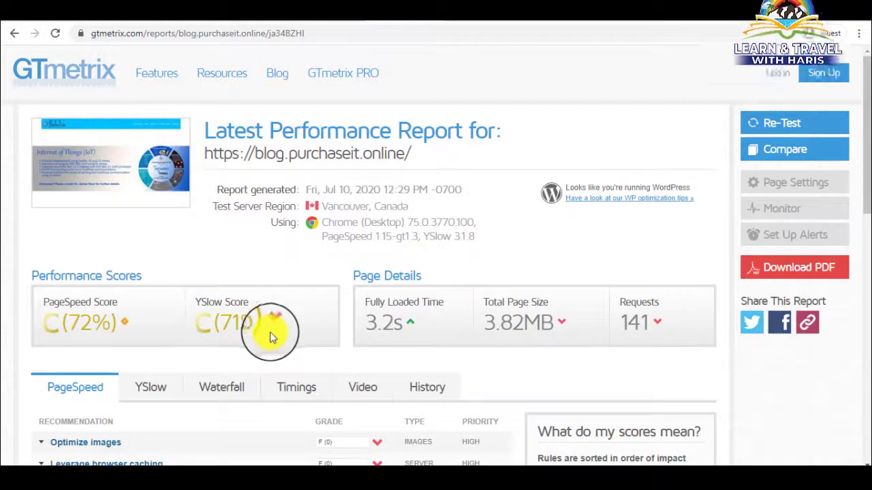
drag(273, 331, 231, 325)
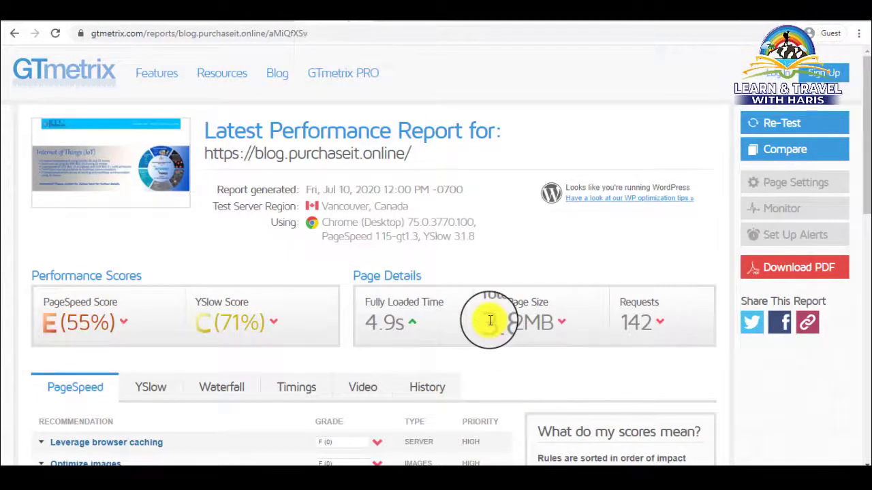
drag(493, 321, 540, 321)
click(409, 2)
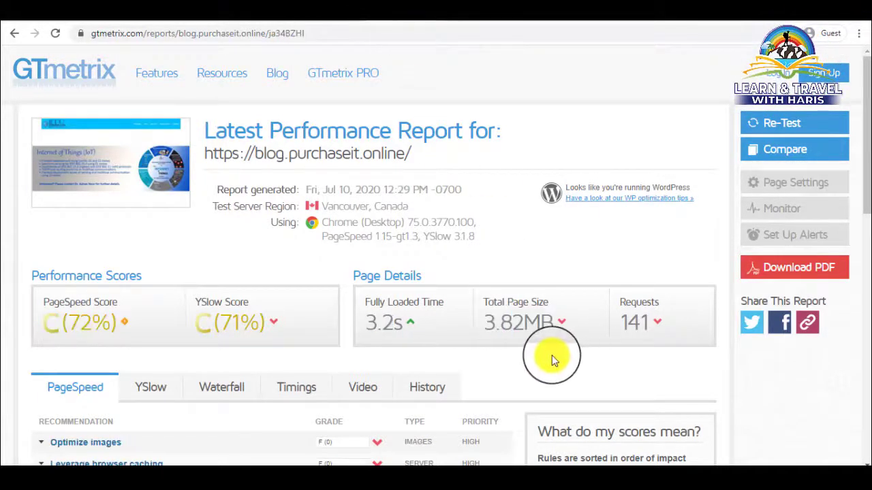
click(331, 2)
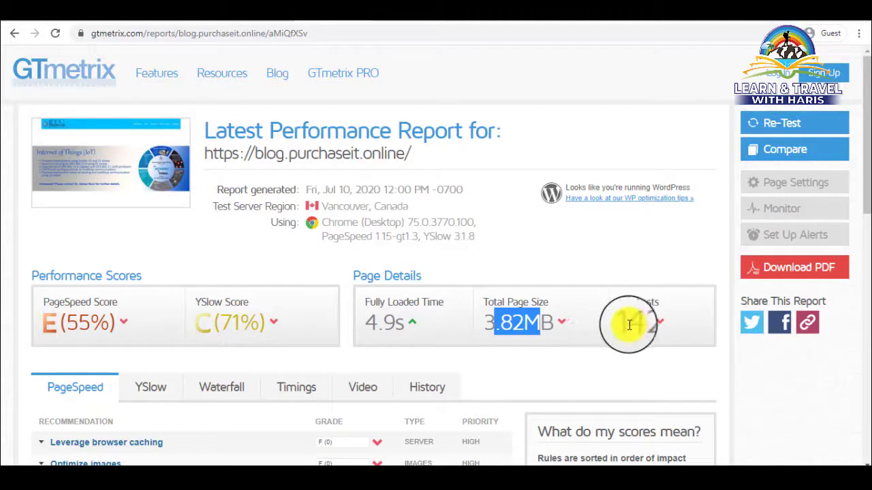
drag(620, 325, 657, 325)
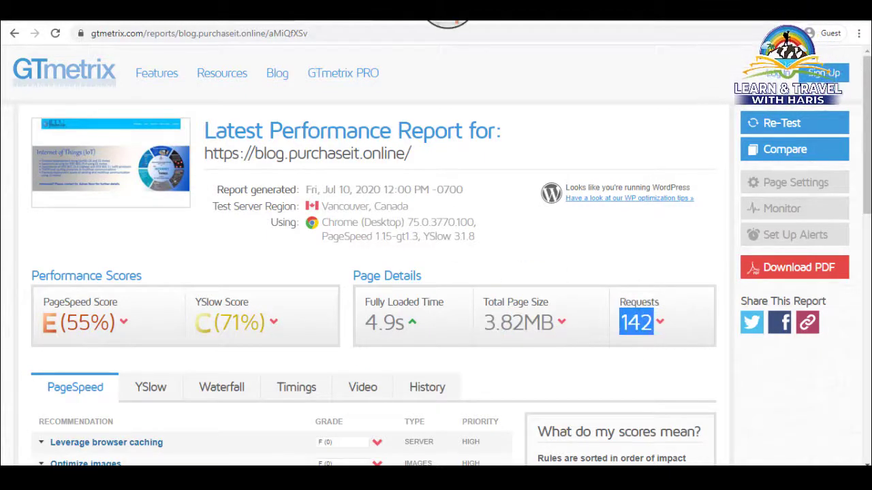
click(408, 3)
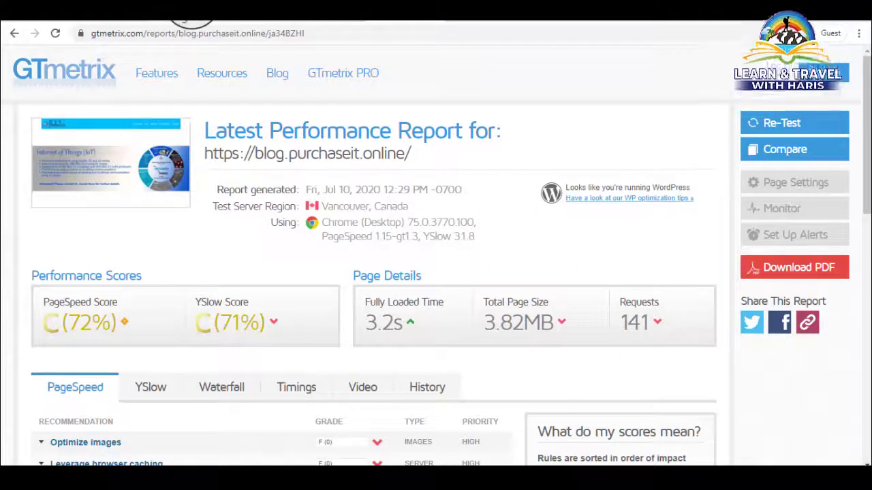
Step: Back in the WordPress admin, open the WP Rocket settings and decline the collection of diagnostic data
click(192, 4)
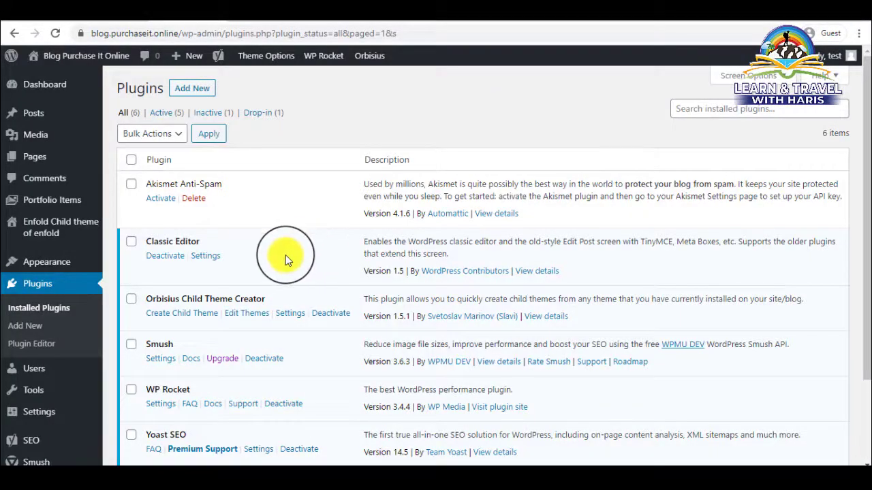
scroll(285, 254, down, 3)
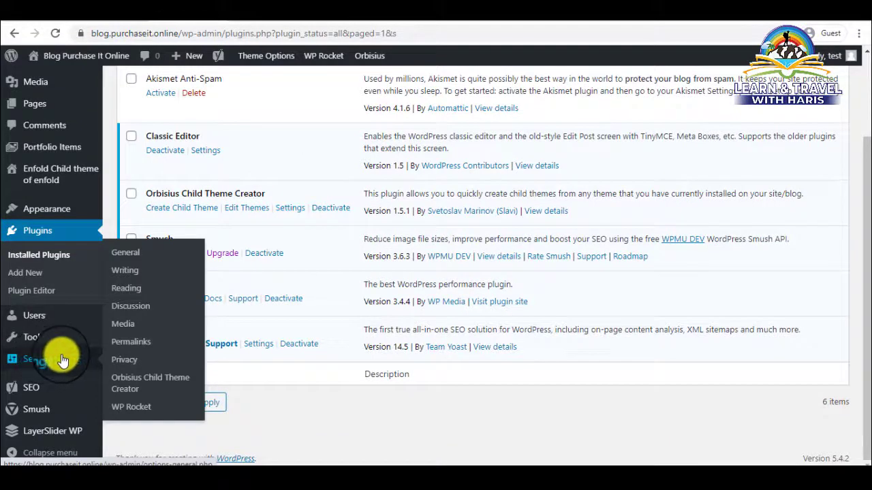
click(131, 410)
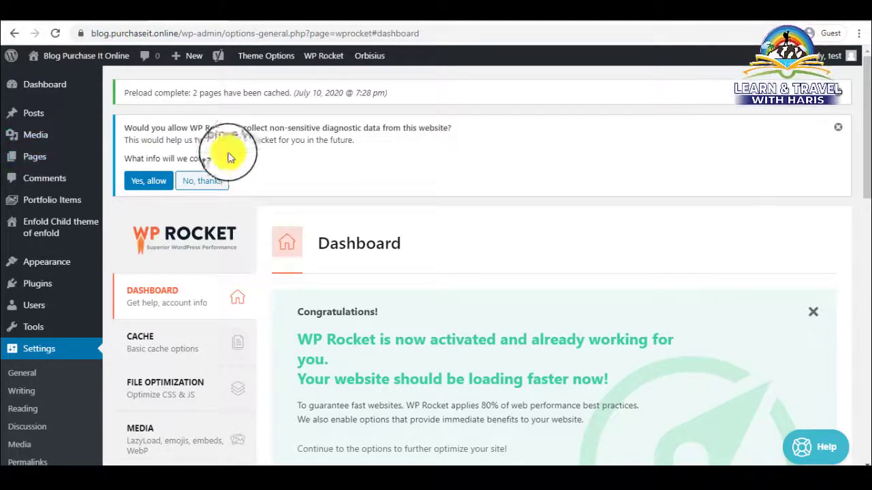
click(203, 181)
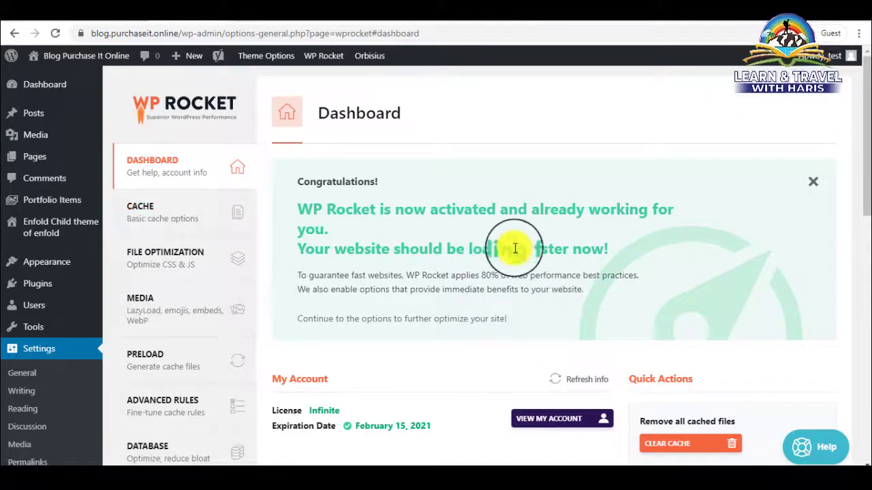
Step: In WP Rocket's Cache settings, enable separate cache files for mobile devices and review the user cache and cache lifespan options
scroll(516, 252, down, 3)
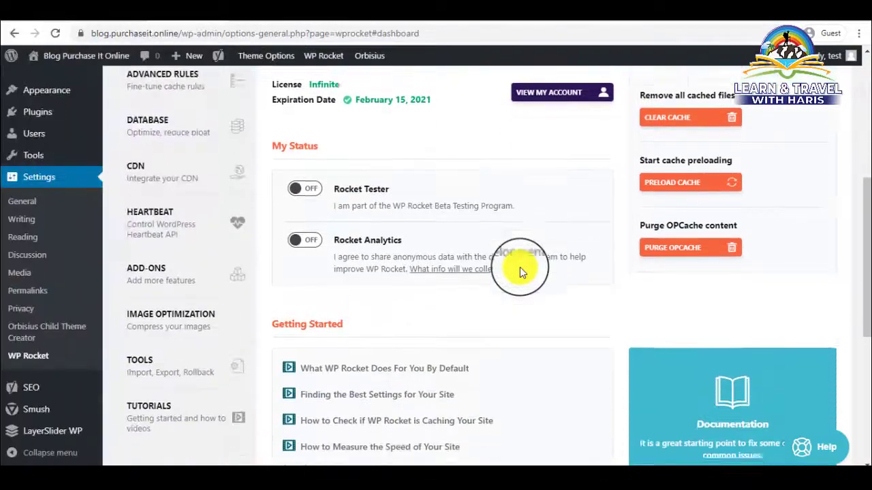
scroll(519, 267, down, 1)
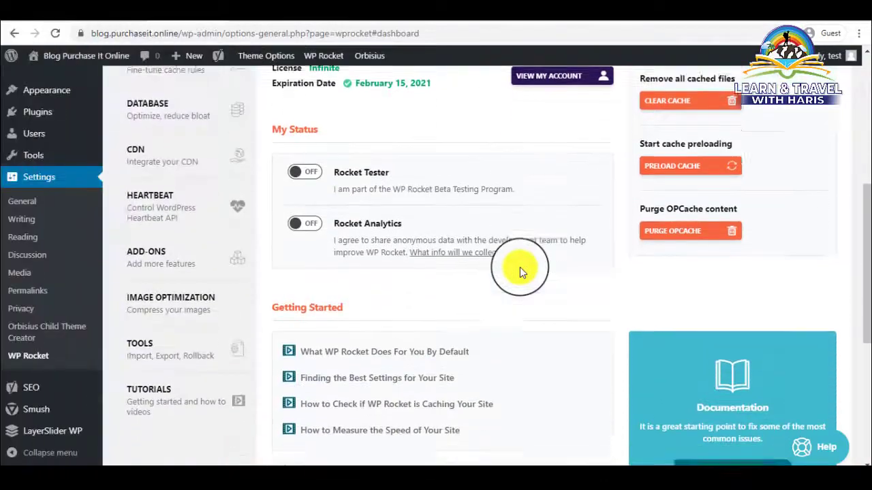
scroll(519, 267, up, 5)
scroll(520, 267, up, 2)
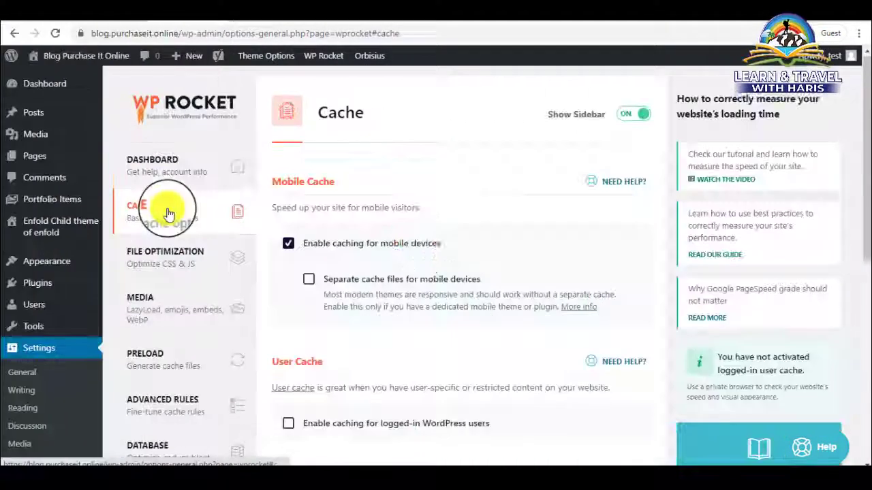
click(296, 250)
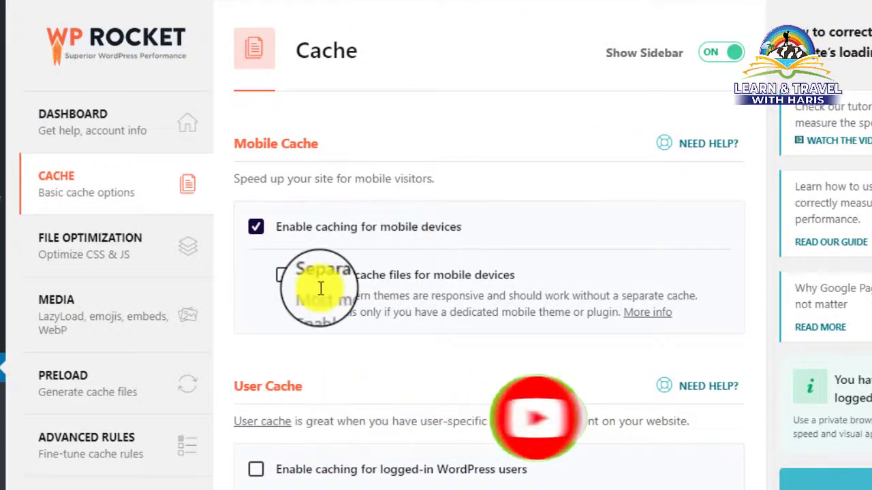
click(282, 277)
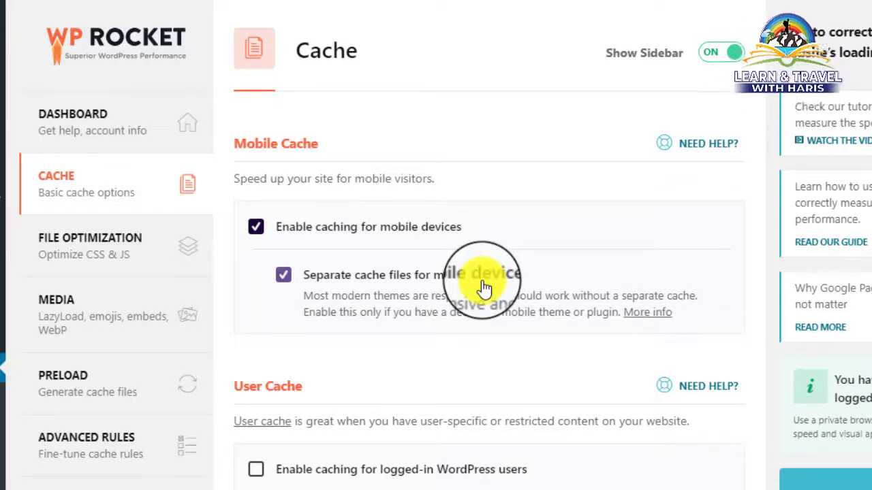
scroll(484, 288, down, 5)
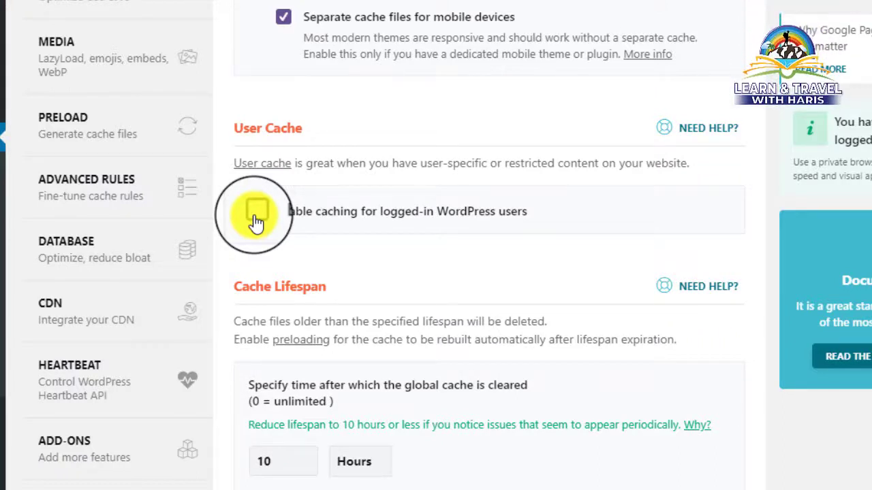
scroll(376, 259, down, 2)
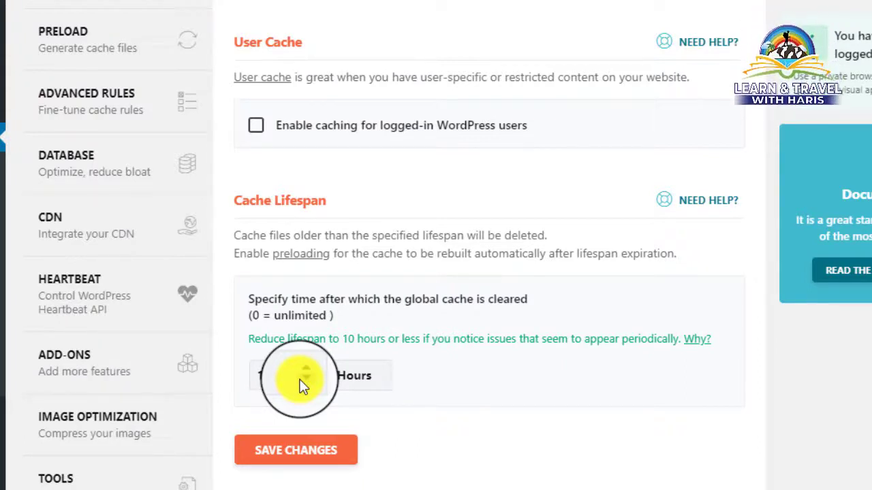
scroll(523, 357, up, 4)
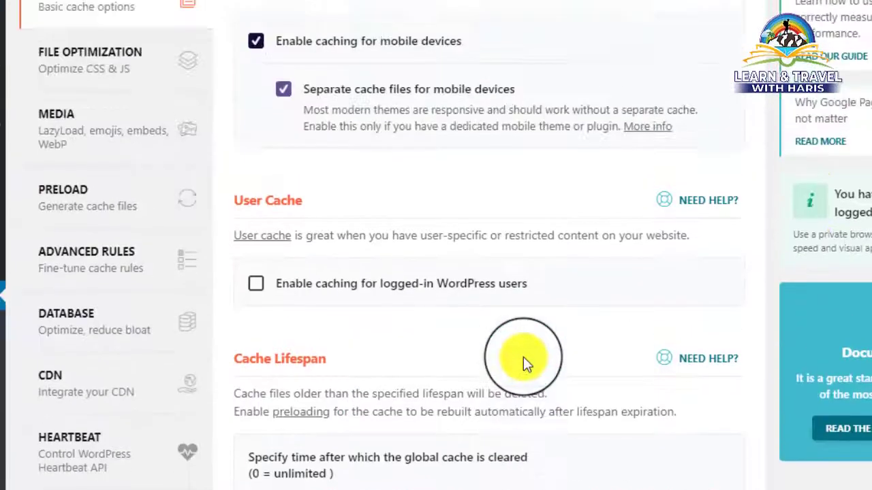
scroll(444, 323, down, 5)
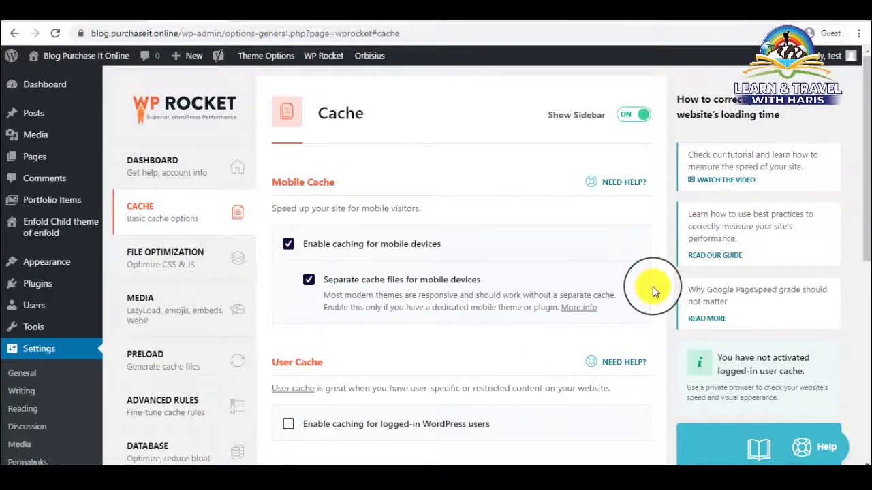
Step: In WP Rocket's File Optimization settings, enable Minify HTML and Remove query strings from static resources
click(163, 262)
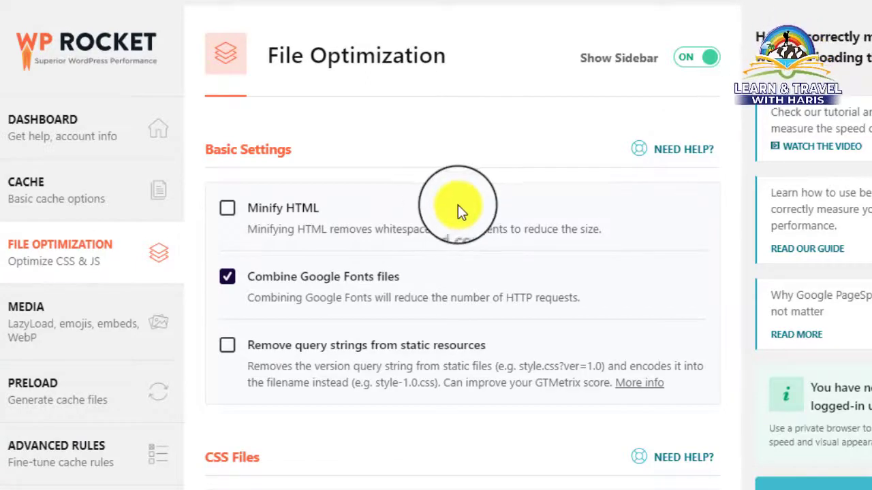
scroll(441, 257, down, 1)
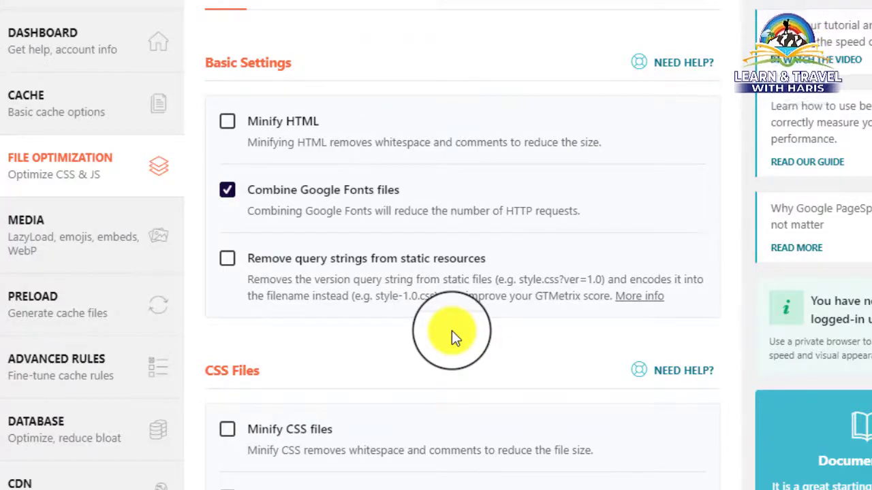
scroll(451, 335, down, 5)
scroll(379, 354, up, 8)
scroll(347, 310, down, 2)
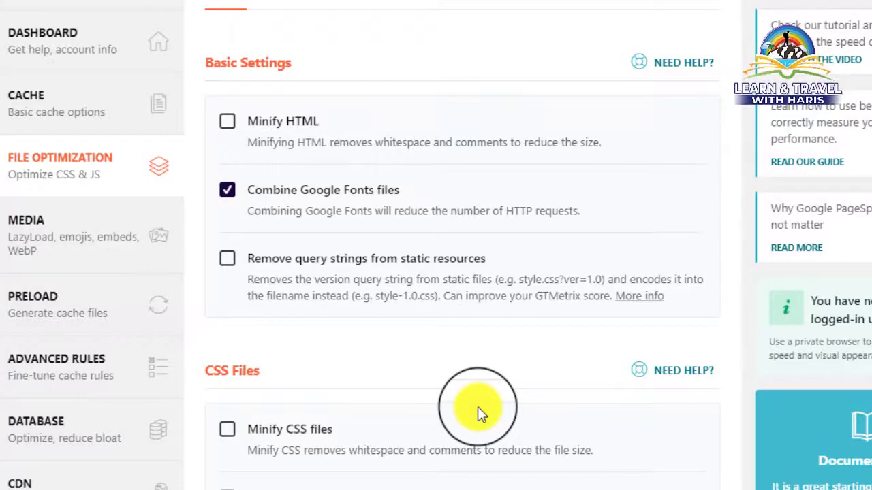
click(228, 123)
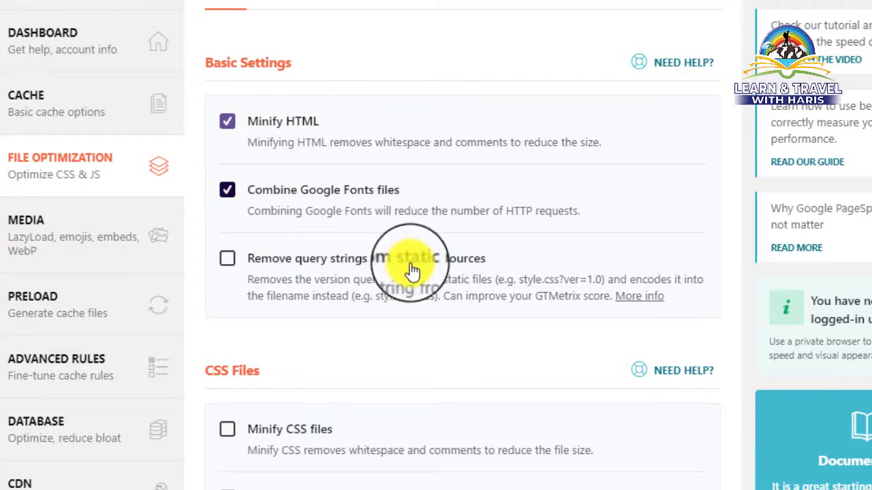
click(228, 262)
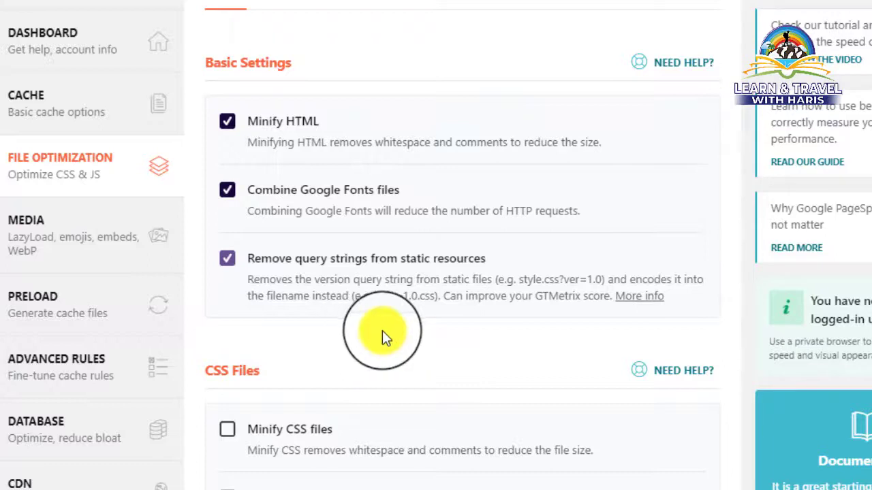
drag(560, 279, 602, 279)
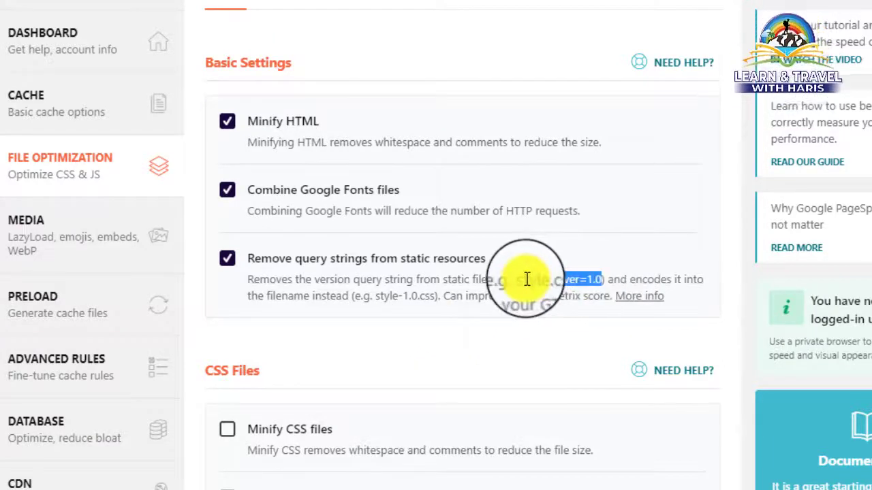
drag(521, 278, 602, 279)
click(562, 282)
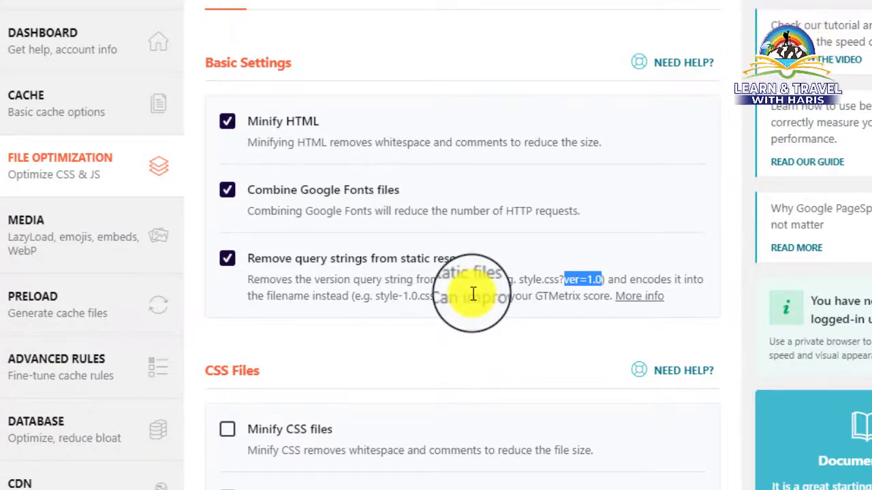
Step: Under CSS Files, enable and activate both Minify CSS files and Combine CSS files
scroll(443, 320, down, 4)
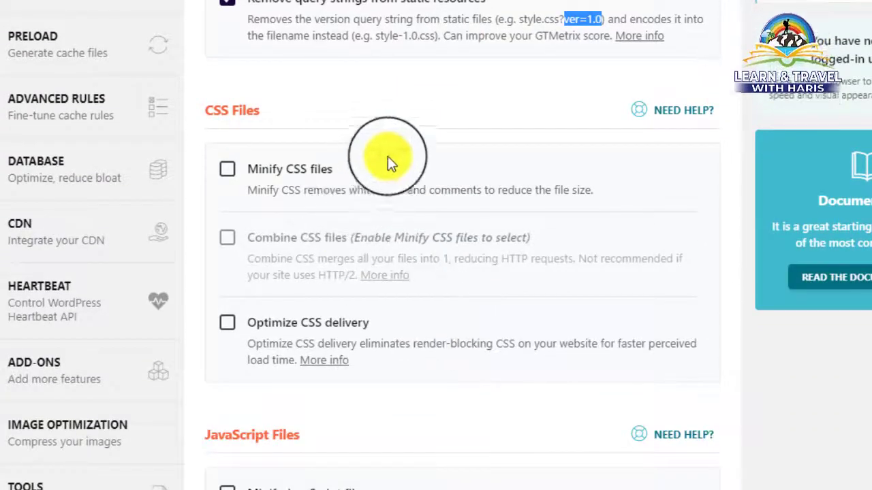
click(227, 171)
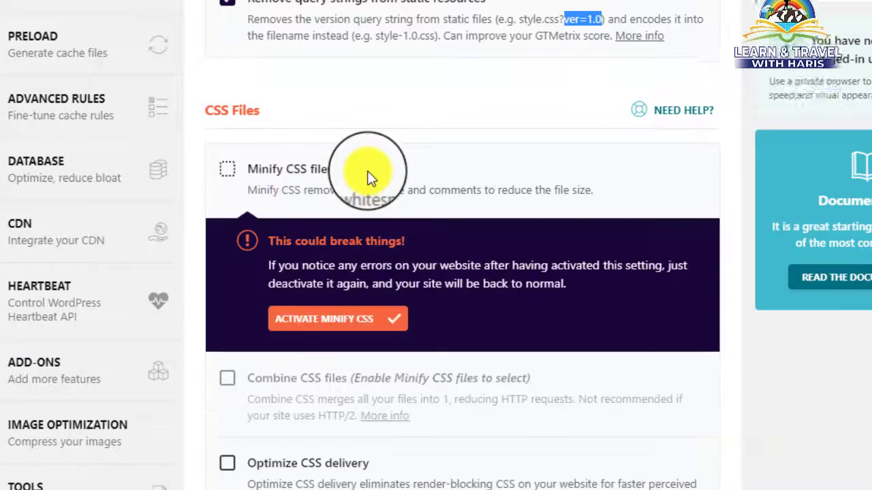
click(326, 327)
scroll(443, 239, down, 1)
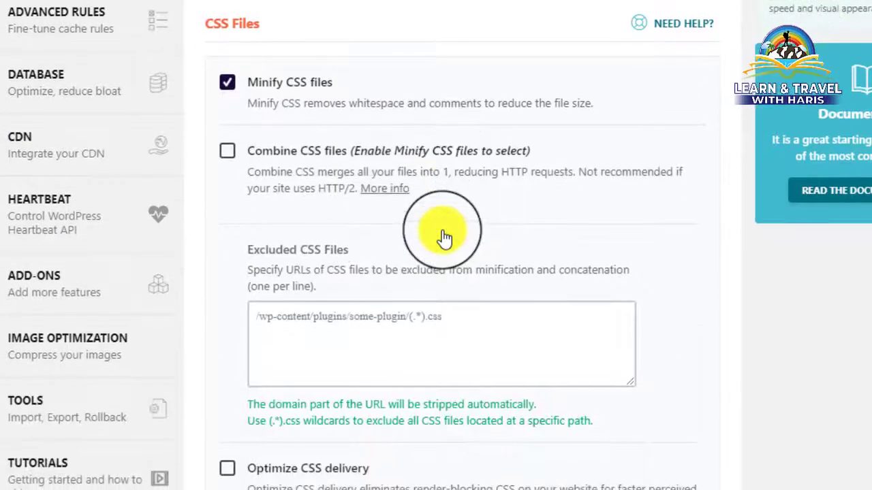
click(226, 155)
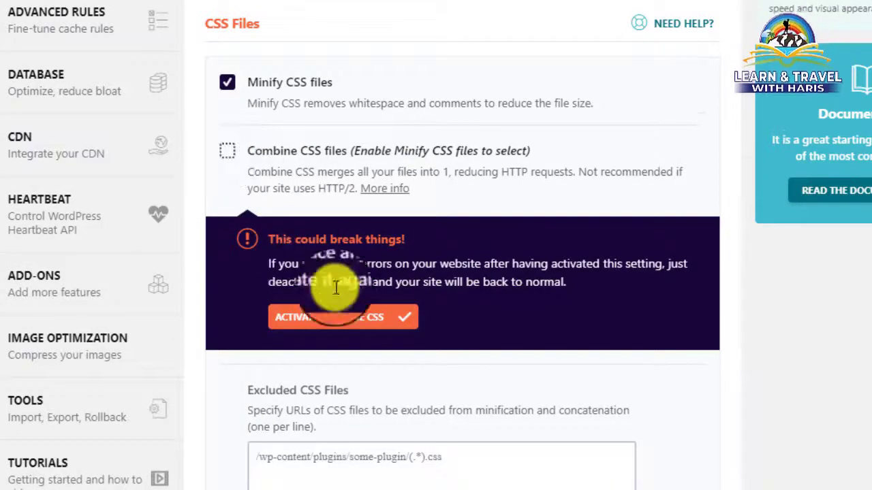
click(345, 325)
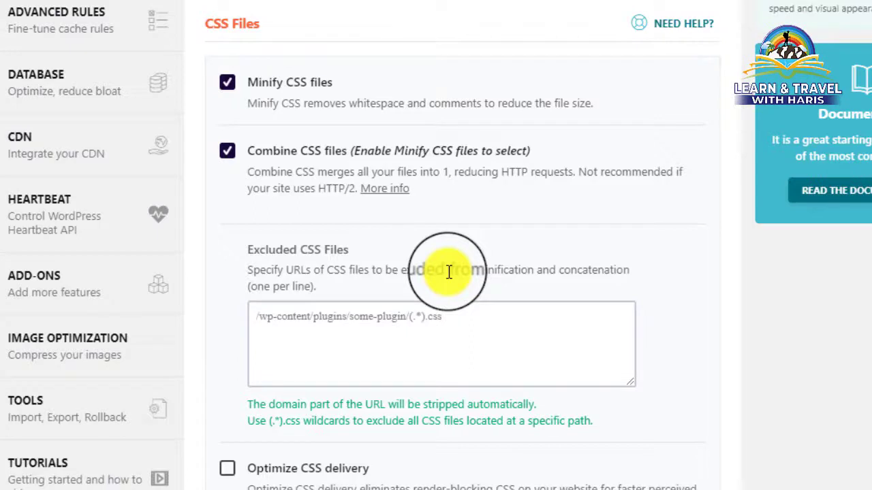
Step: Enable Optimize CSS delivery in the CSS Files section
scroll(475, 306, down, 1)
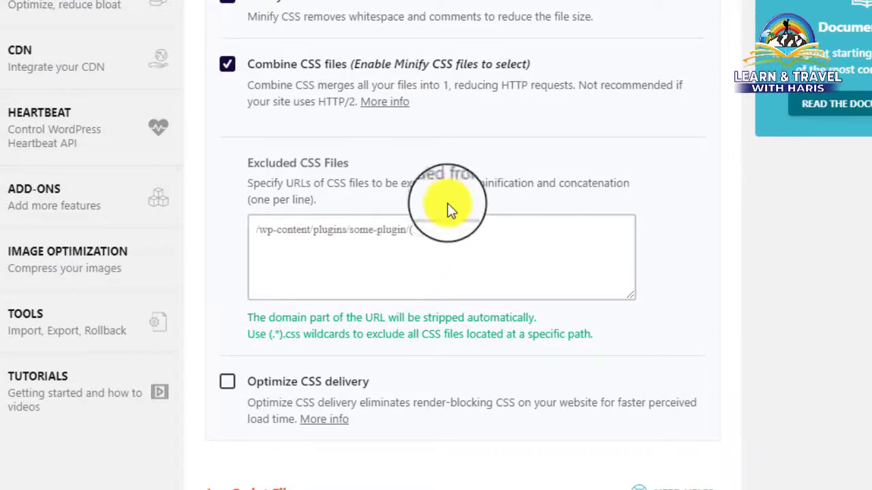
scroll(467, 214, down, 1)
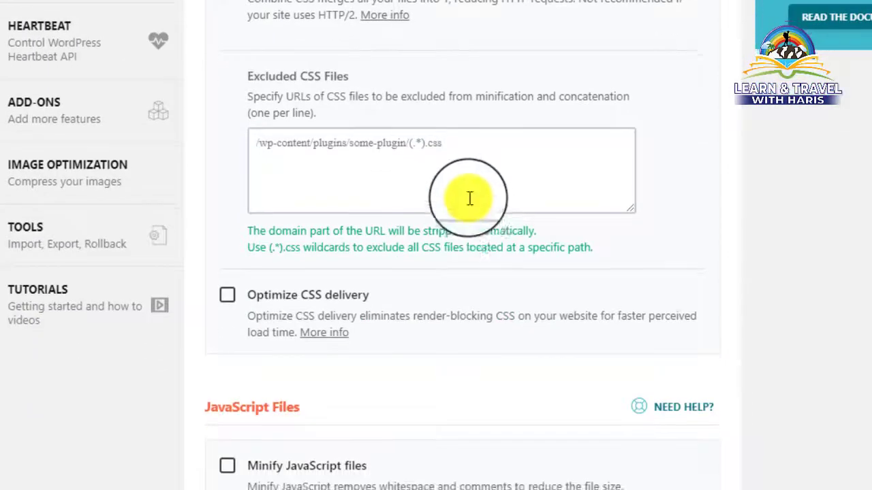
click(227, 295)
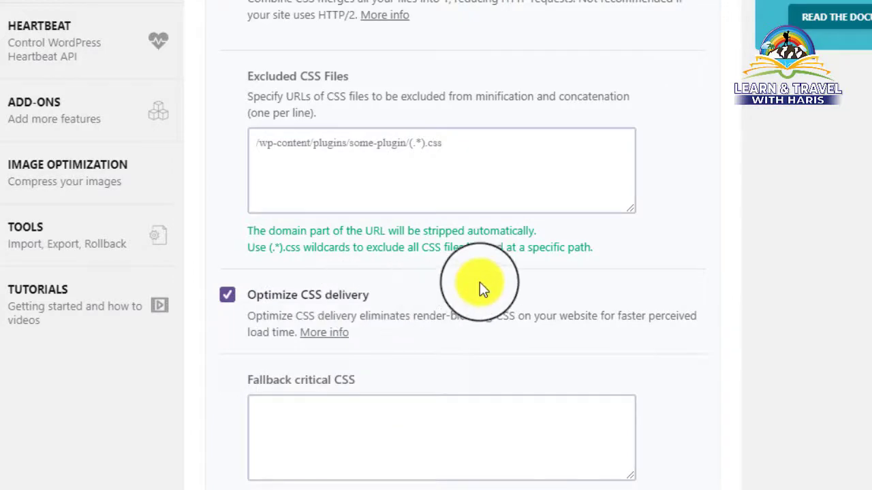
Step: Under JavaScript Files, enable and activate both Minify JavaScript files and Combine JavaScript files
scroll(480, 288, down, 5)
scroll(455, 335, down, 1)
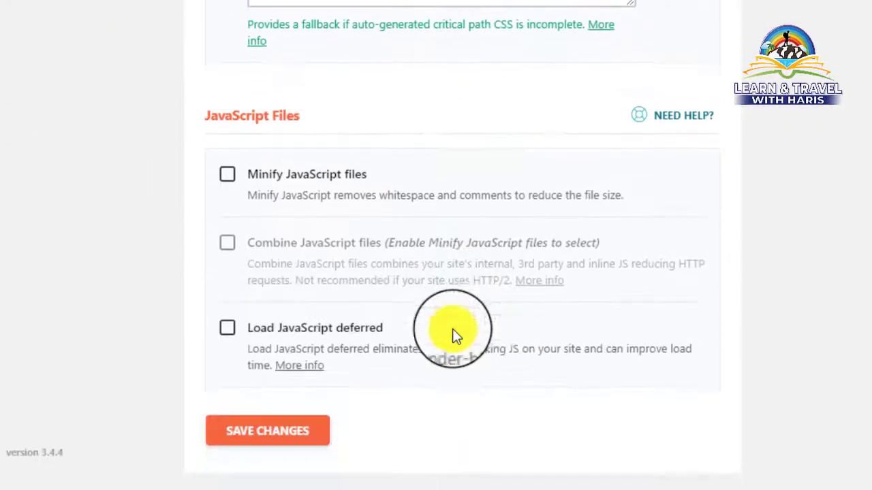
click(227, 176)
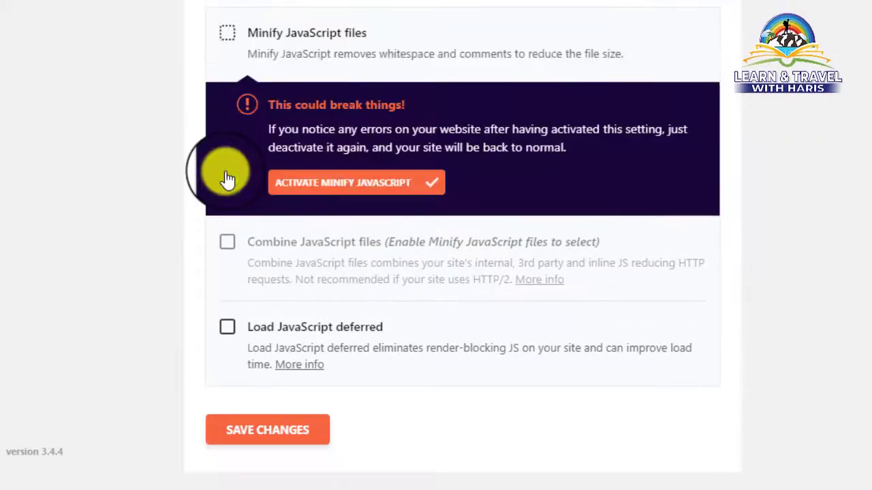
click(346, 188)
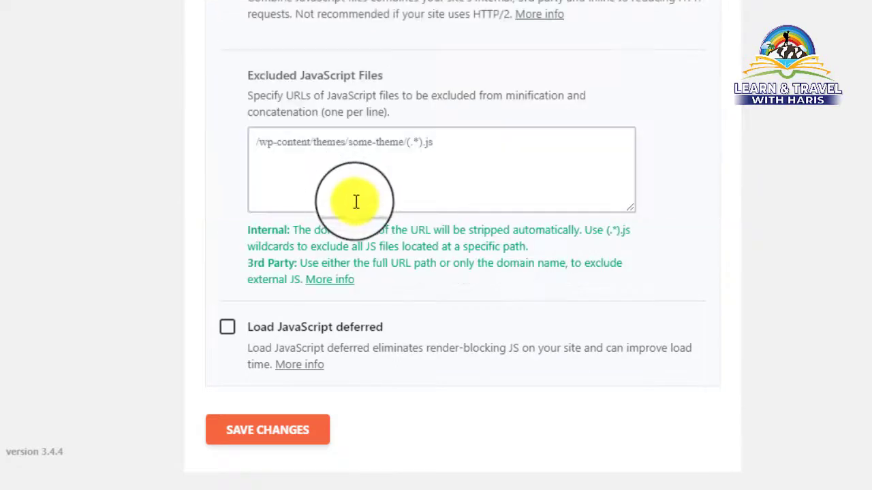
scroll(346, 200, up, 1)
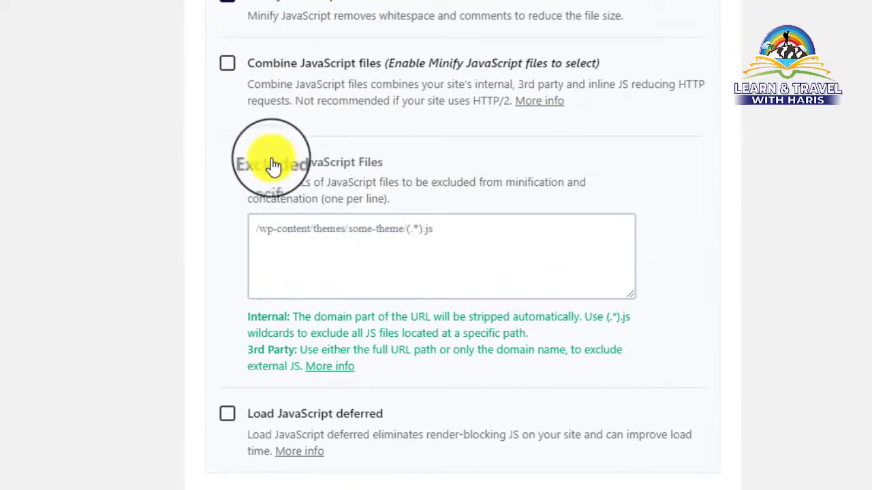
scroll(273, 163, up, 1)
click(228, 152)
click(354, 315)
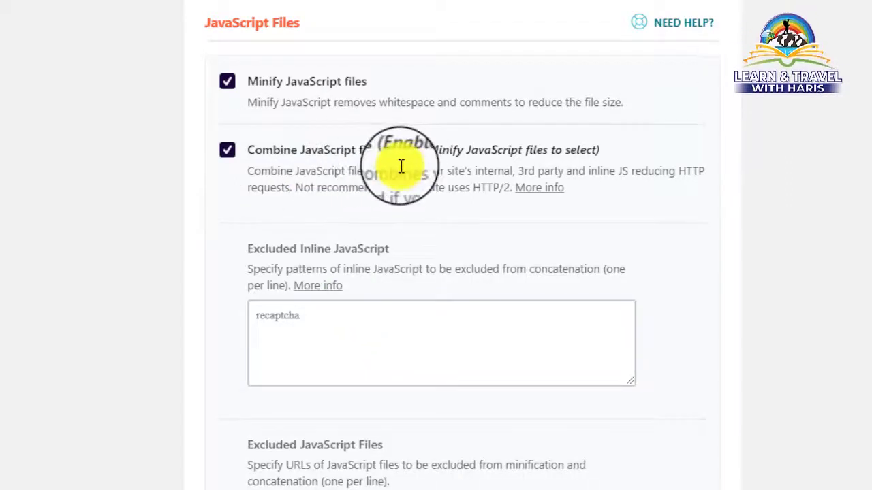
Step: Turn Combine JavaScript files off, reread its activation warning, and activate the option again
click(226, 155)
click(229, 155)
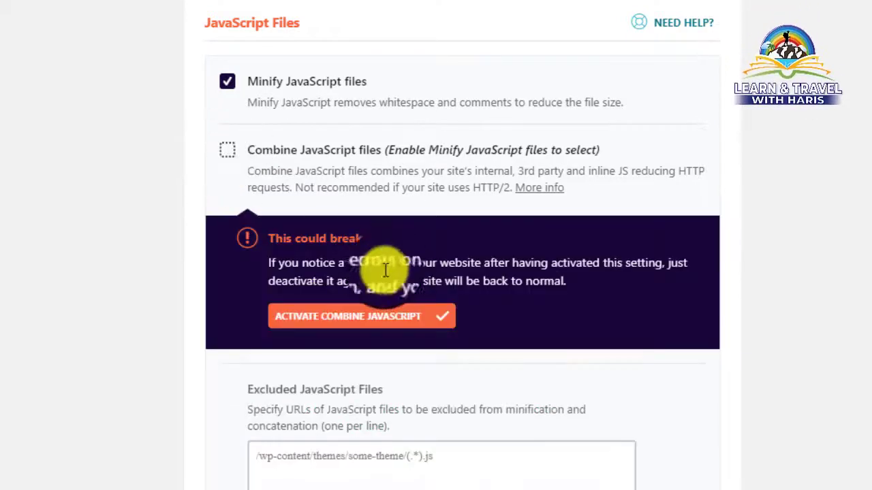
drag(276, 237, 399, 235)
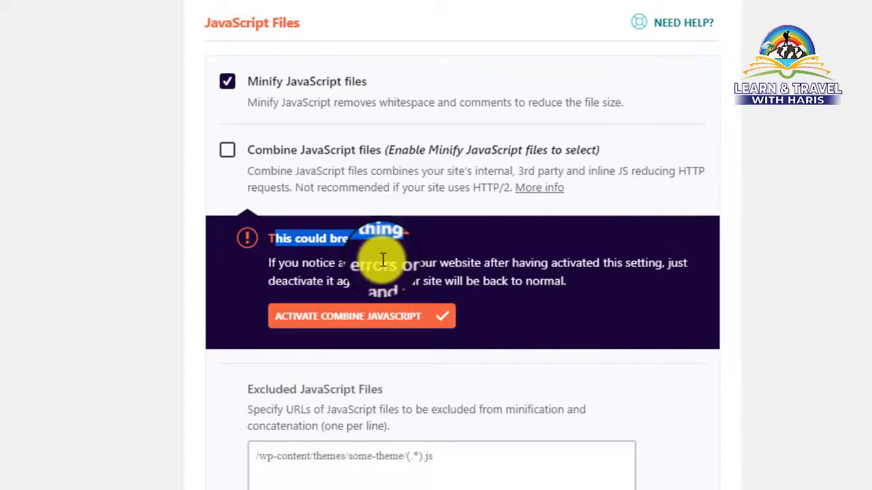
click(388, 258)
click(237, 155)
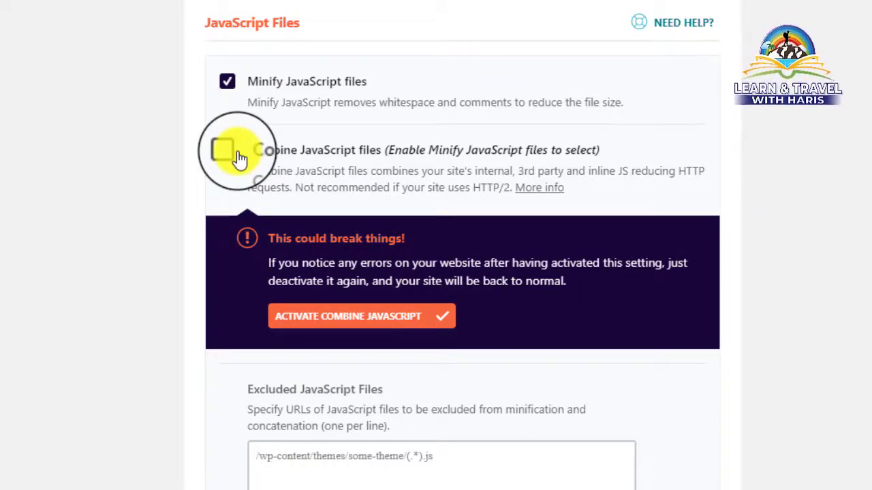
click(379, 315)
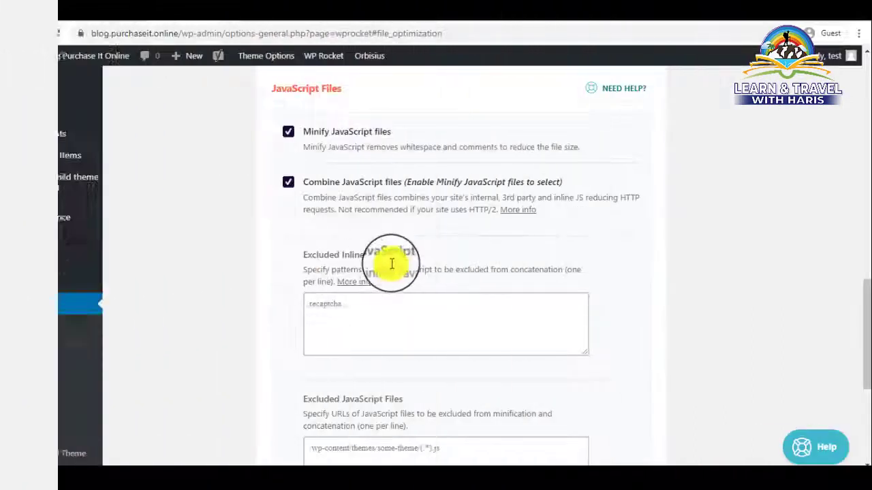
Step: Review the JavaScript exclusion fields, enable Load JavaScript deferred, and save the File Optimization settings
click(386, 299)
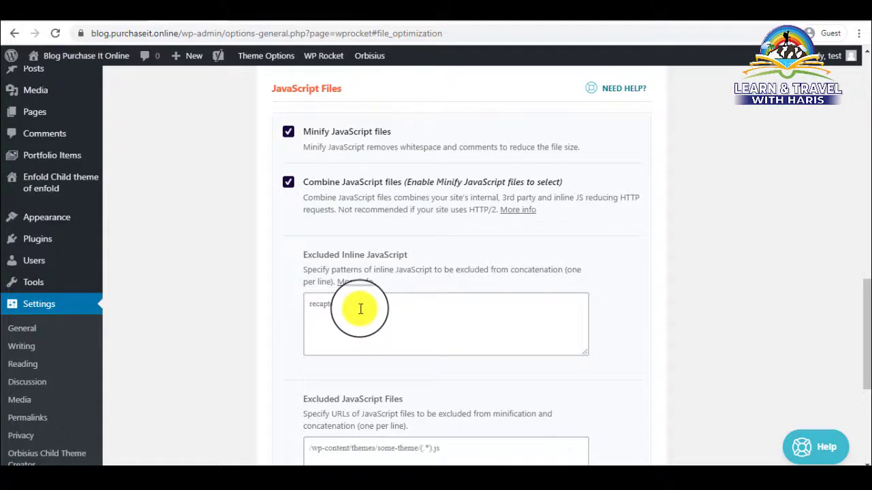
scroll(486, 306, down, 3)
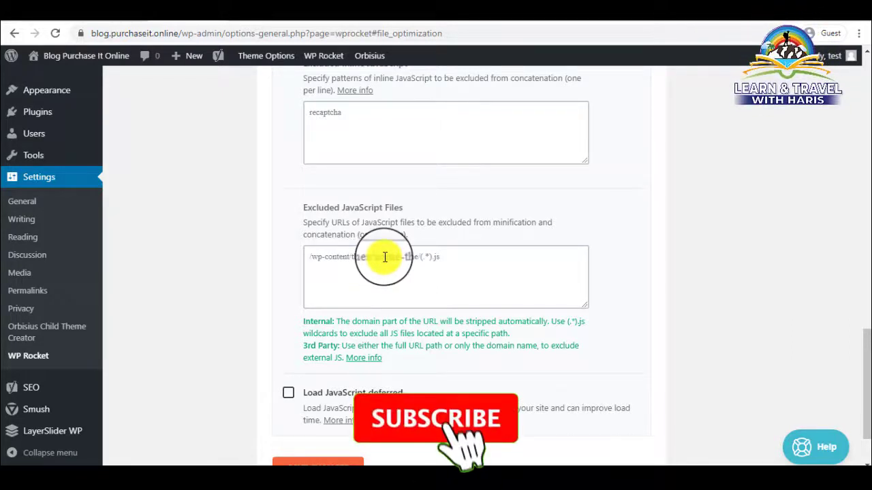
scroll(354, 292, down, 1)
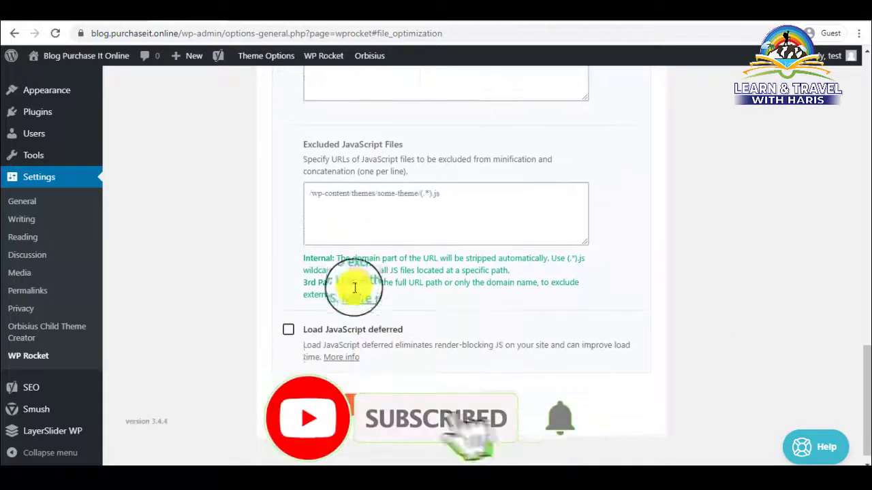
click(288, 331)
scroll(288, 333, down, 1)
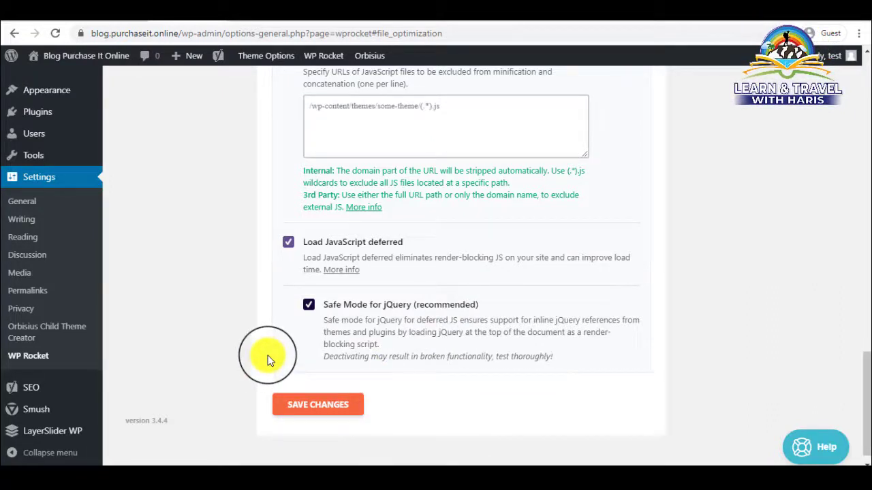
click(318, 404)
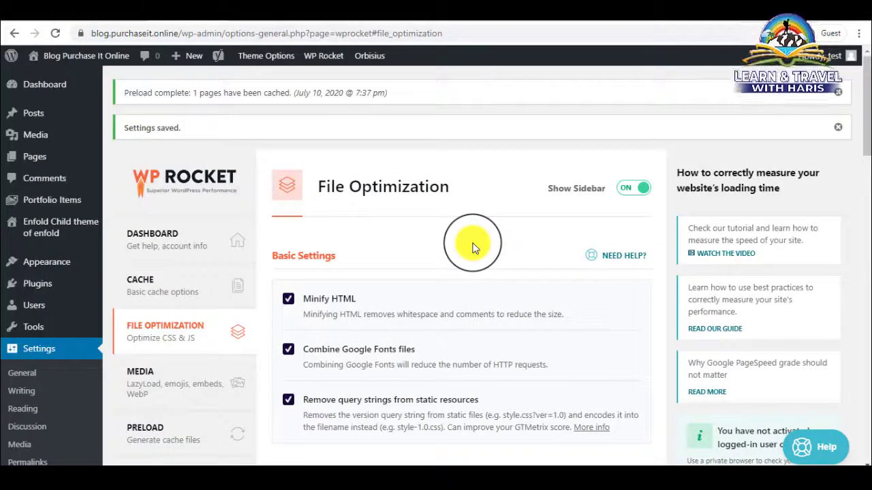
Step: Open WP Rocket's Media settings and enable LazyLoad for images
scroll(474, 245, down, 1)
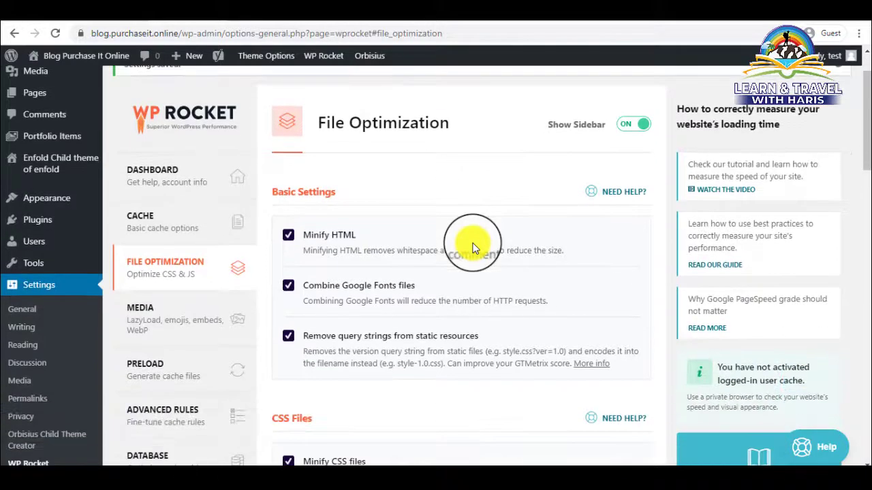
scroll(472, 246, down, 1)
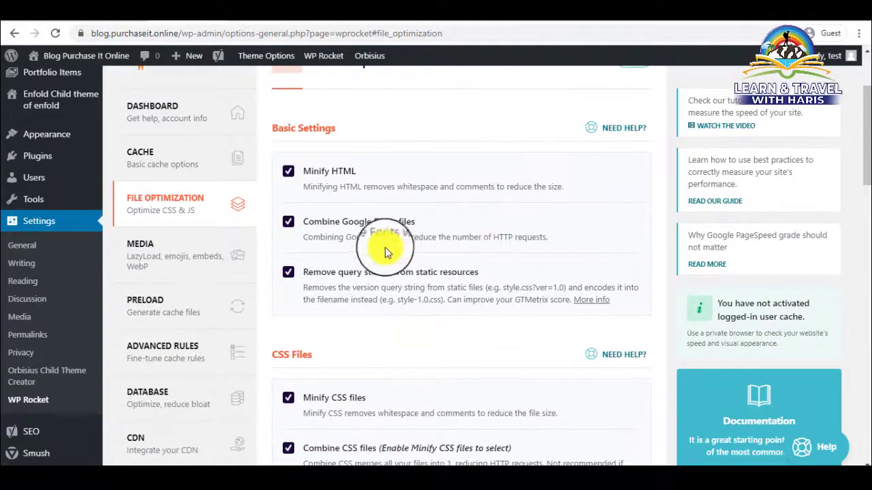
click(185, 252)
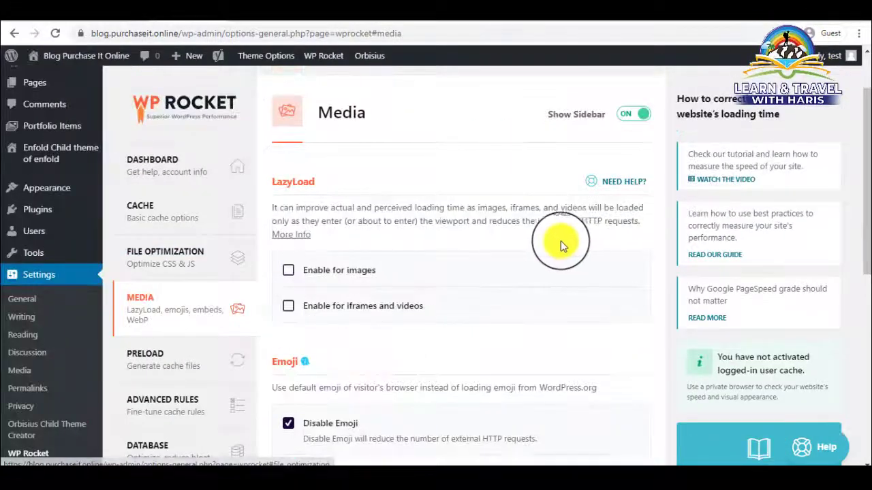
scroll(525, 242, down, 1)
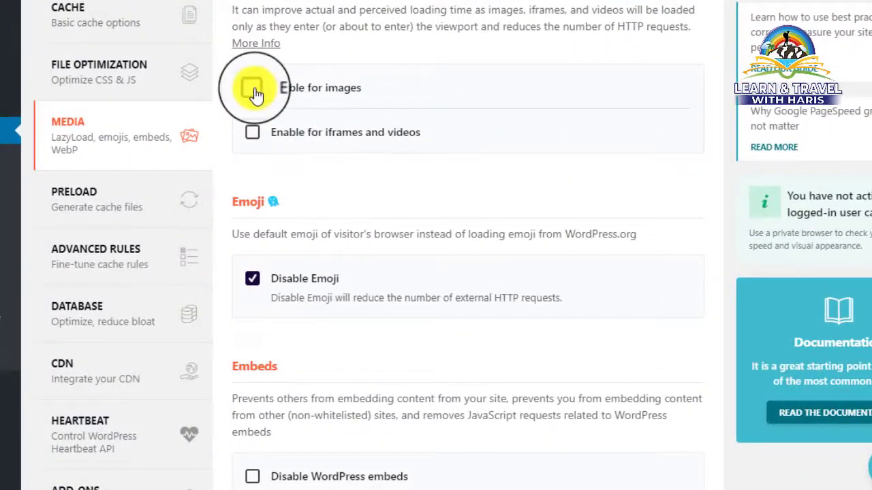
click(253, 89)
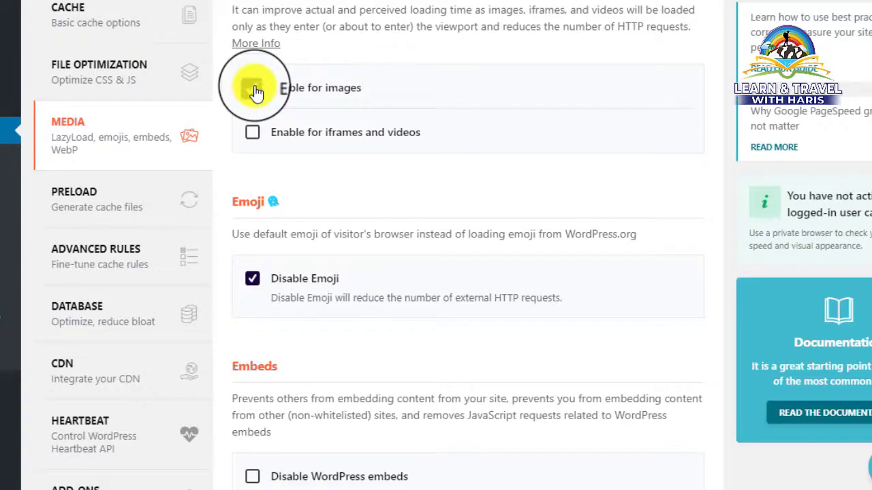
Step: Switch to TinyPNG and examine the compression result for the uploaded JPG image
scroll(381, 143, up, 1)
scroll(408, 160, up, 1)
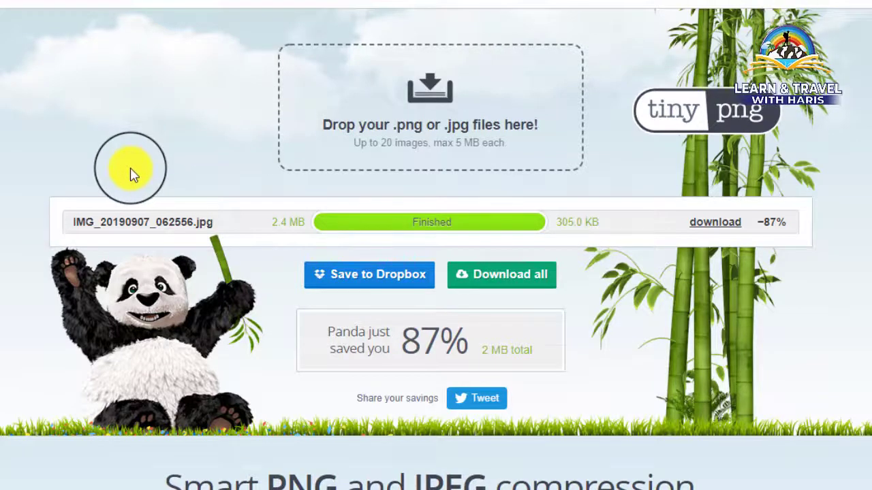
scroll(164, 215, down, 4)
scroll(163, 215, down, 4)
scroll(266, 225, down, 2)
scroll(269, 211, down, 3)
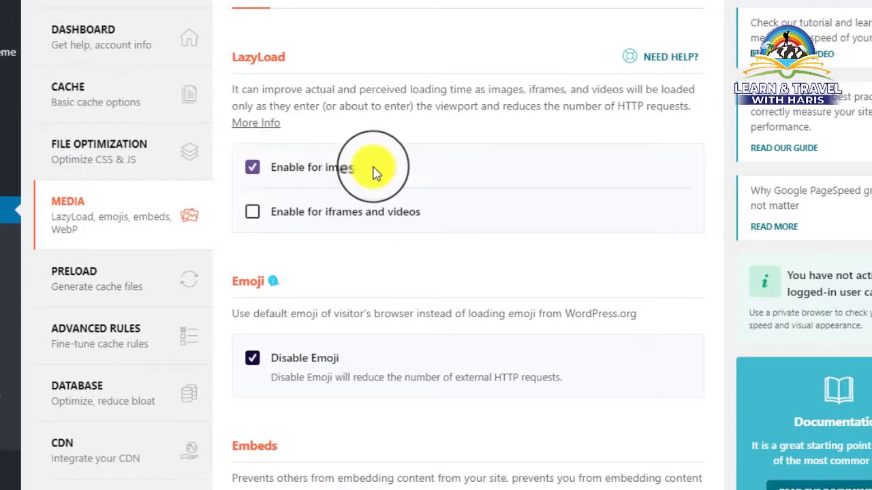
Step: Back in WP Rocket's Media settings, enable LazyLoad for iframes and videos with YouTube iframes replaced by a preview image, and save
click(251, 213)
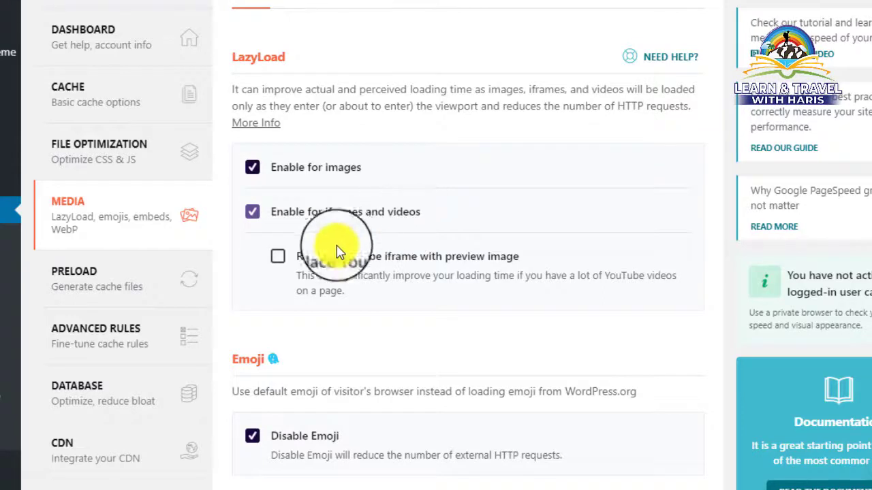
click(278, 256)
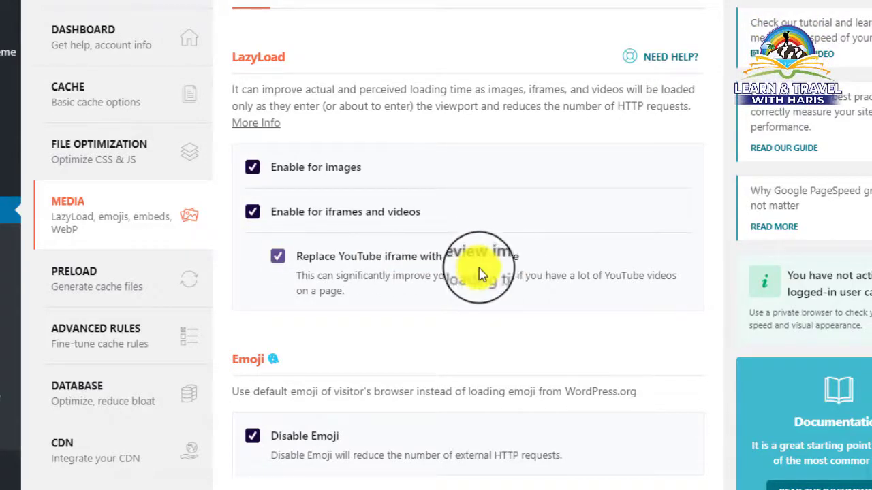
scroll(490, 263, down, 4)
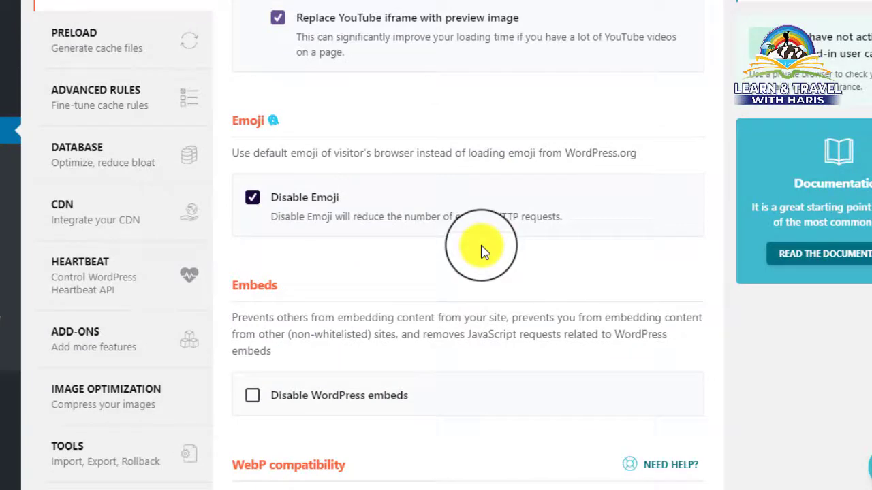
scroll(481, 251, down, 3)
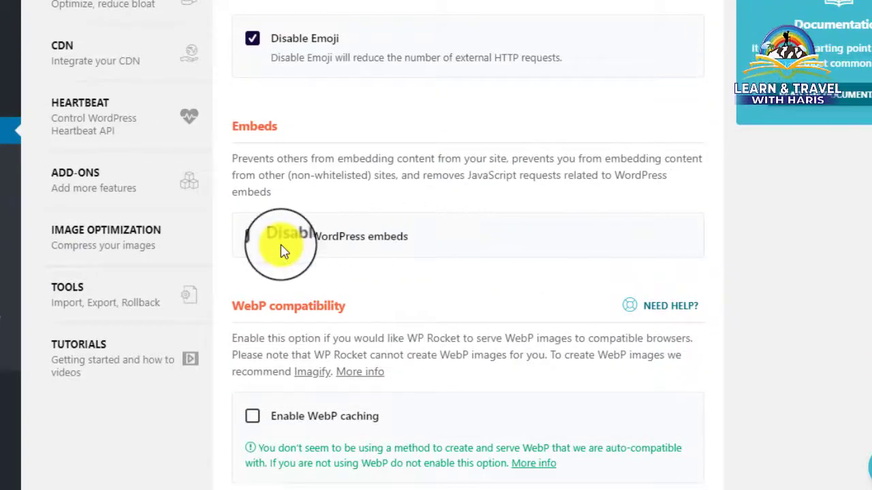
scroll(389, 204, up, 3)
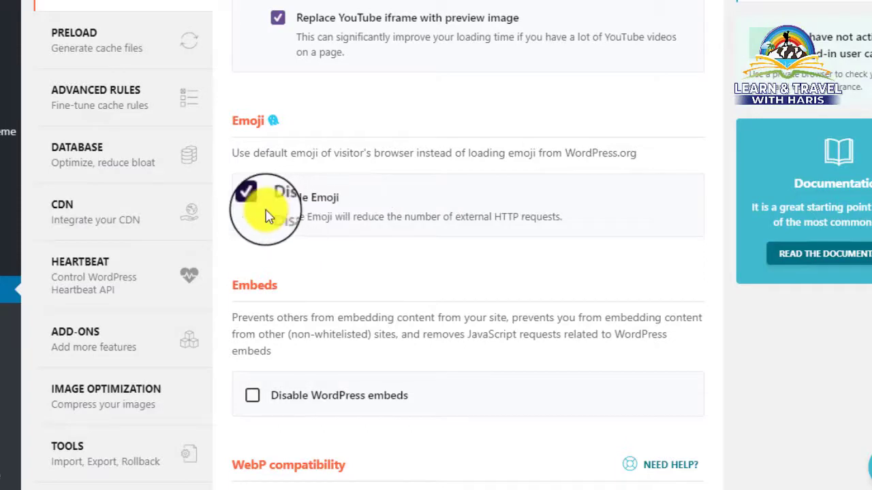
scroll(389, 218, down, 5)
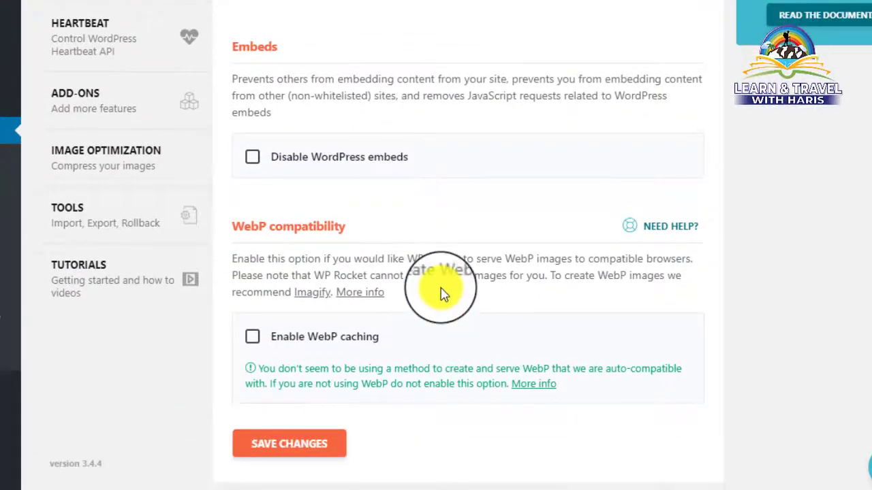
click(290, 444)
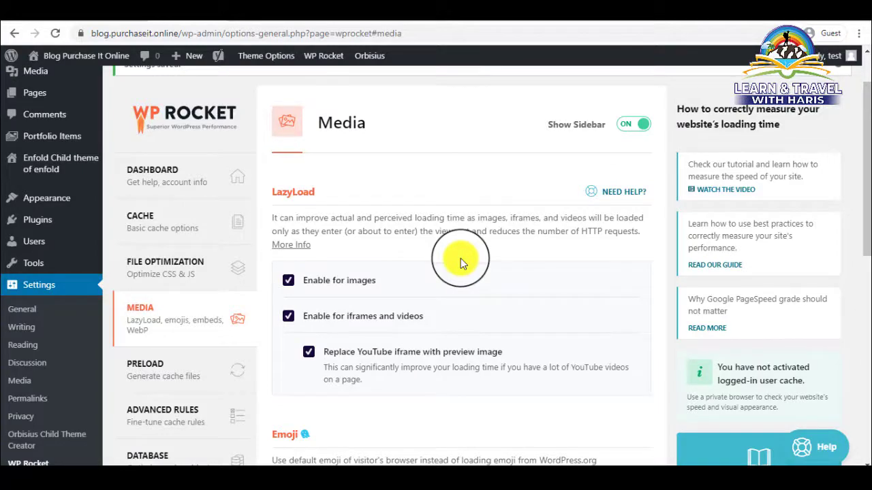
Step: Open WP Rocket's Preload settings, review the preloading and DNS prefetch options, and save them
scroll(461, 258, down, 2)
click(178, 241)
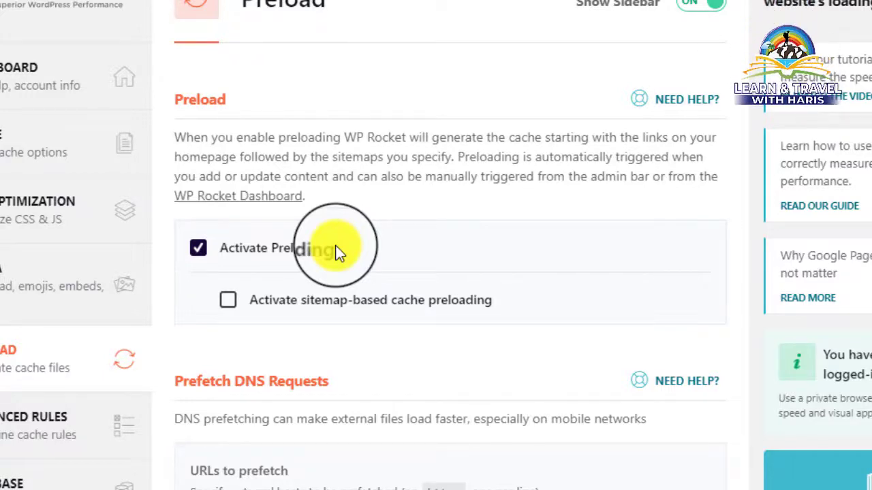
scroll(387, 232, down, 3)
scroll(436, 193, down, 4)
scroll(436, 193, up, 2)
scroll(451, 201, up, 2)
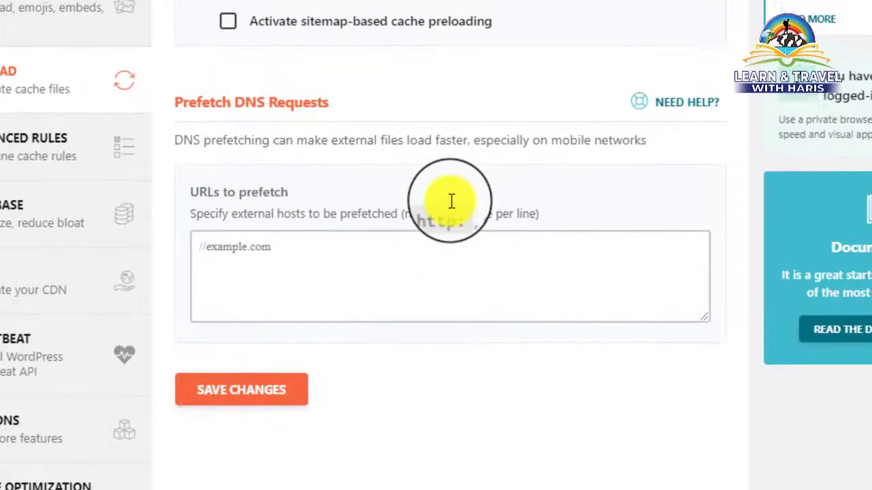
click(244, 401)
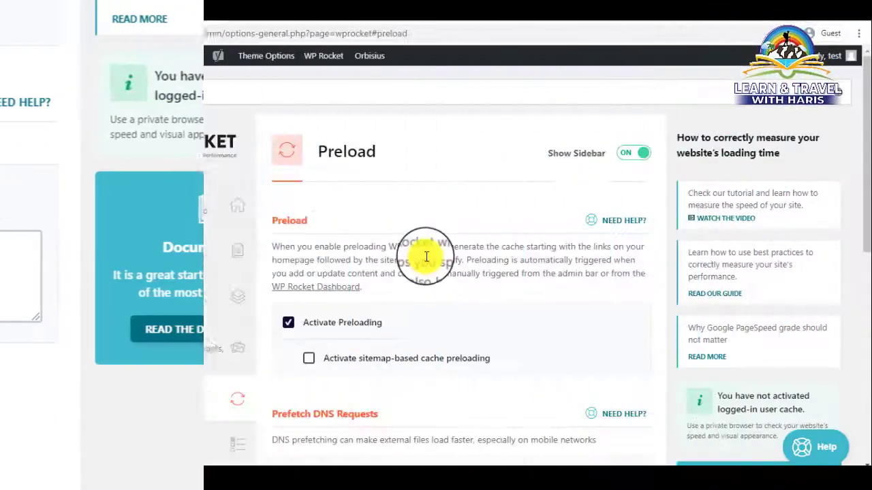
scroll(426, 269, down, 1)
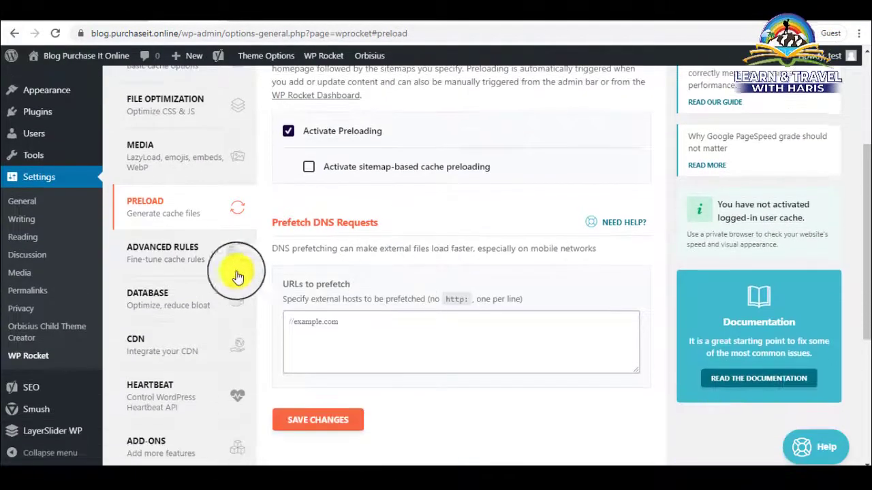
Step: Open WP Rocket's Advanced Rules settings and review the never-cache URL, cookie, user agent and cache query string options
click(185, 252)
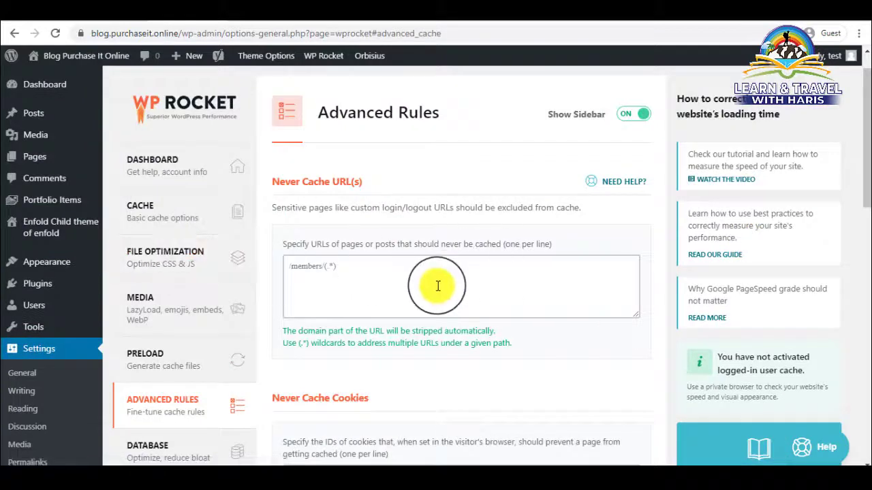
scroll(438, 281, down, 1)
scroll(440, 282, up, 2)
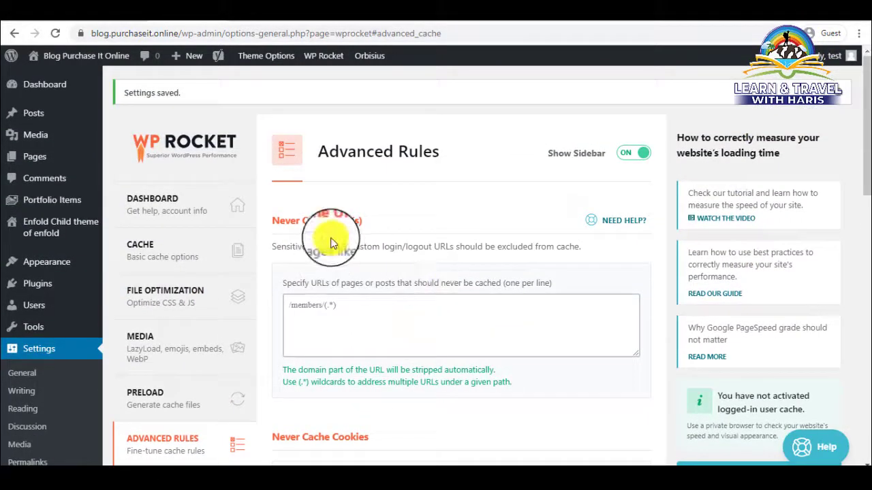
scroll(333, 242, down, 1)
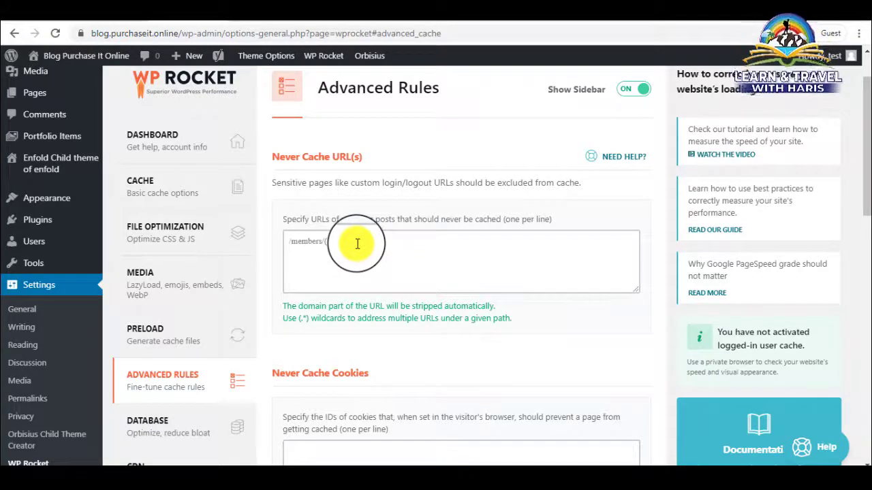
scroll(361, 252, down, 8)
scroll(366, 264, down, 4)
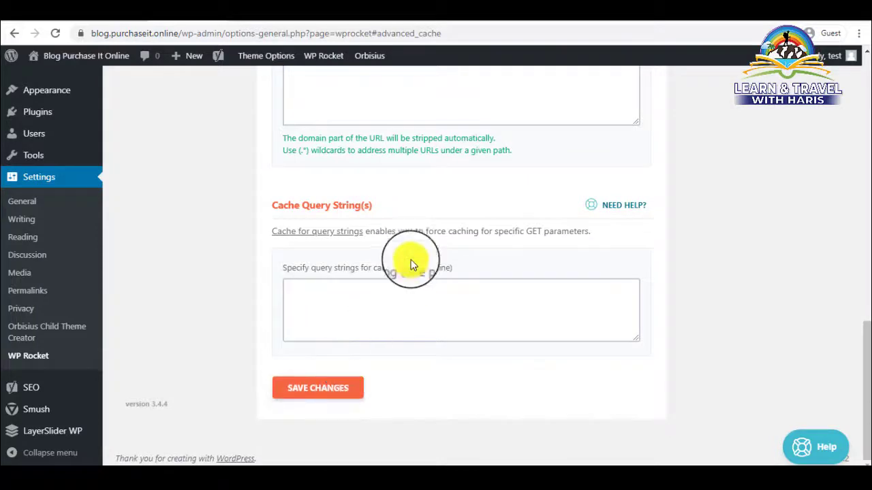
scroll(410, 265, up, 10)
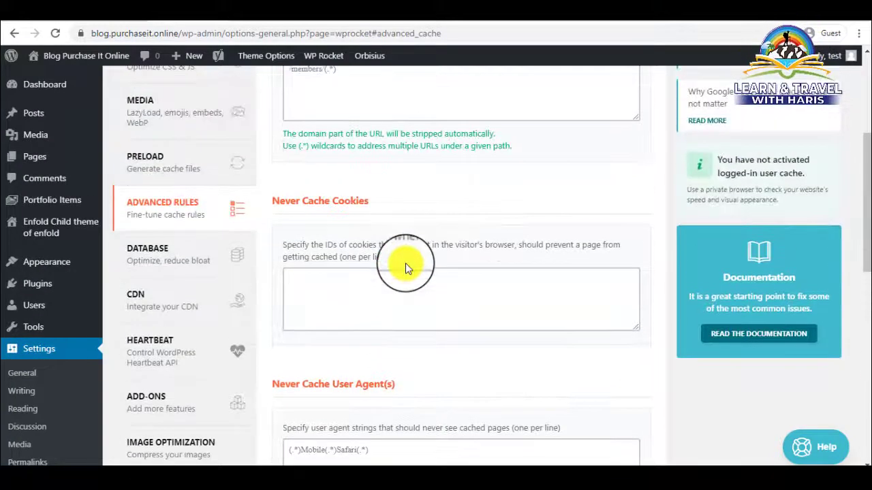
Step: Open WP Rocket's Database settings and review the post, comments and transients cleanup options
click(206, 254)
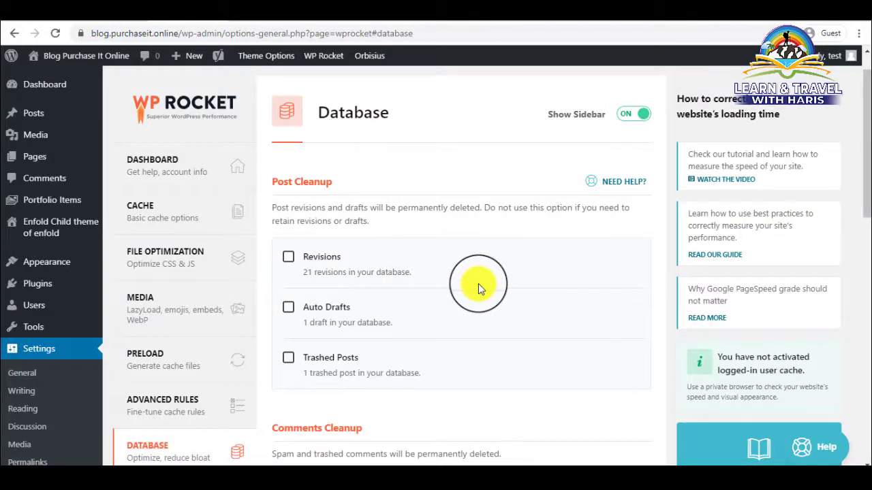
scroll(453, 266, down, 1)
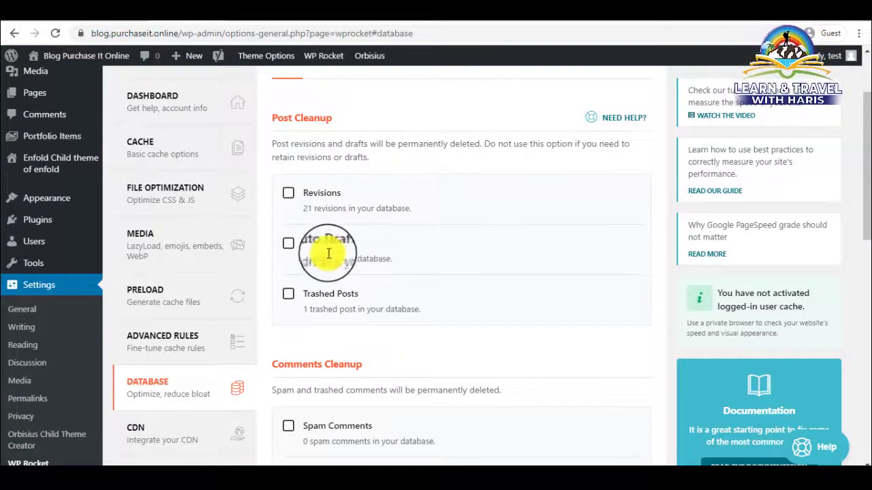
scroll(443, 245, down, 1)
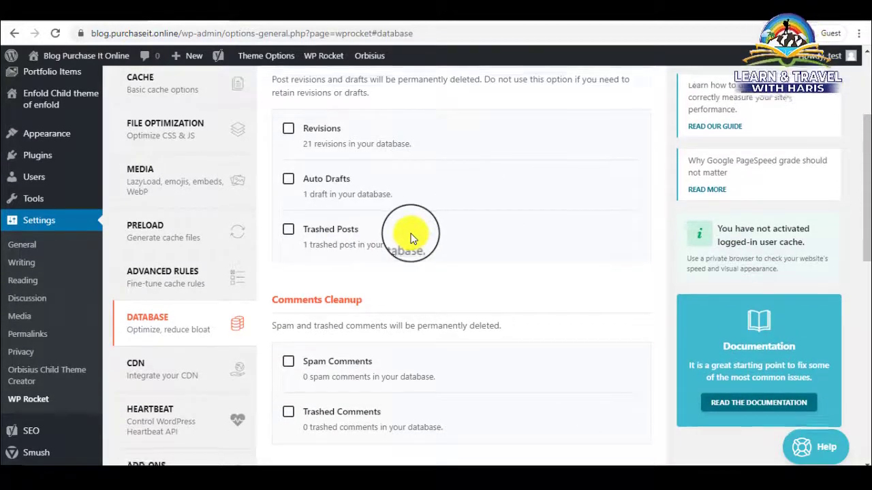
scroll(411, 273, down, 1)
scroll(422, 294, down, 2)
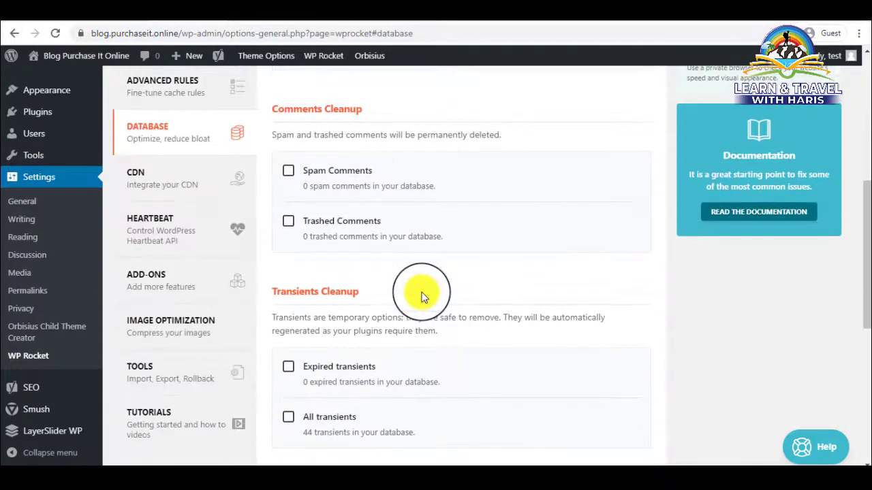
scroll(411, 272, up, 5)
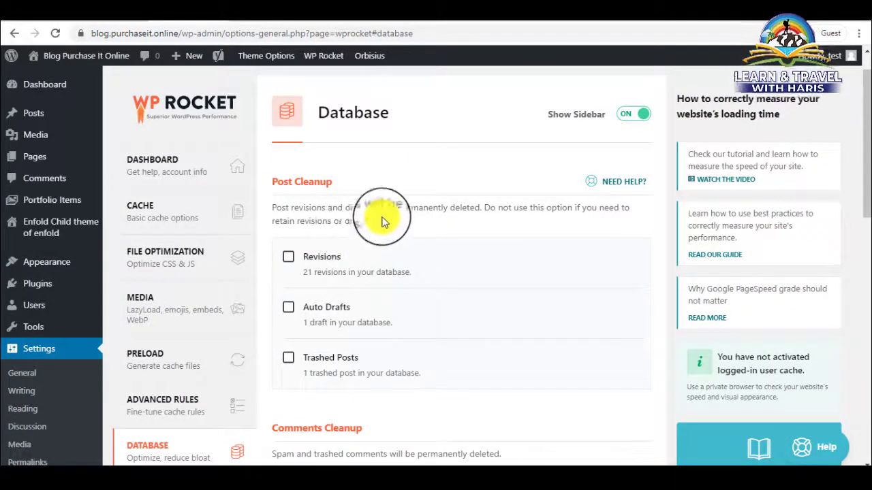
Step: Open WP Rocket's Tools settings and review the export, import and rollback options
scroll(458, 273, down, 3)
scroll(454, 272, down, 2)
click(233, 309)
click(181, 376)
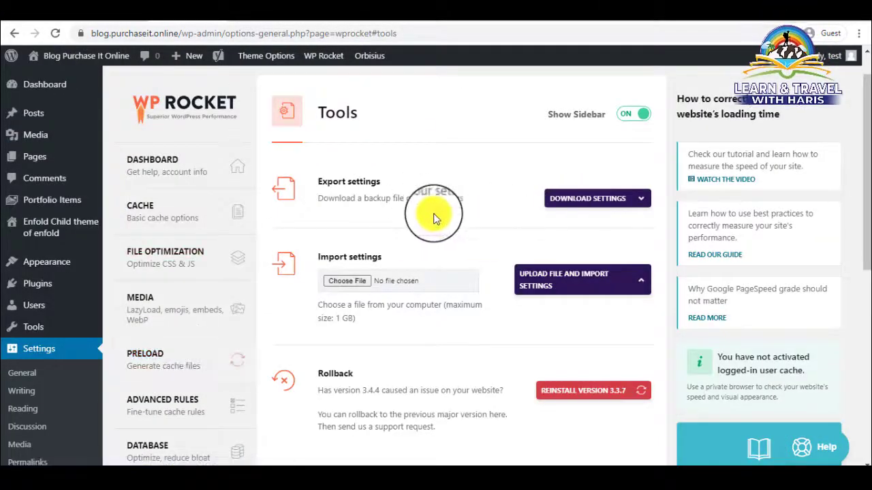
scroll(461, 234, down, 1)
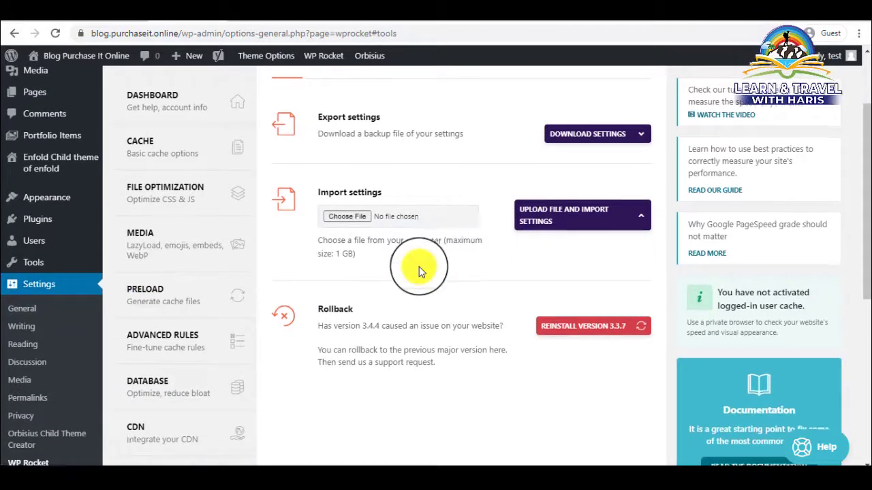
scroll(454, 140, down, 1)
scroll(452, 216, up, 2)
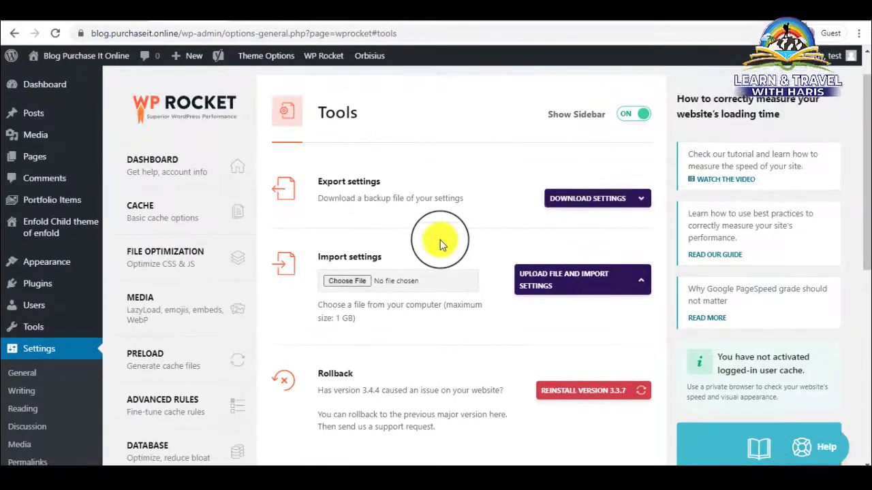
scroll(440, 240, down, 5)
scroll(440, 241, down, 1)
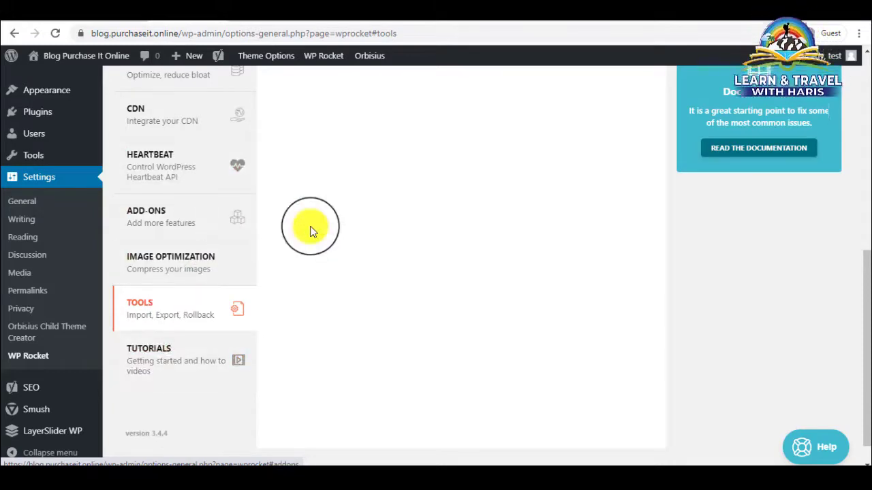
scroll(311, 227, up, 1)
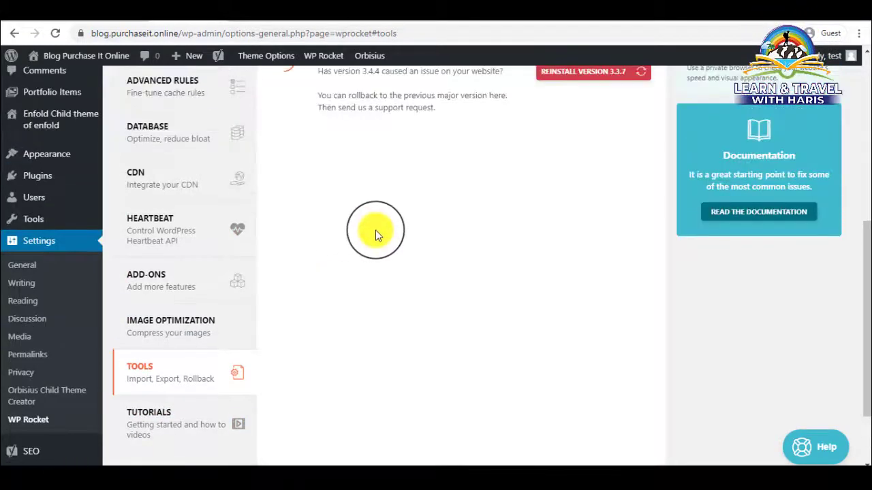
Step: Open WP Rocket's Add-ons settings, enable the Google Tracking add-on and review the Facebook Pixel add-on
click(152, 279)
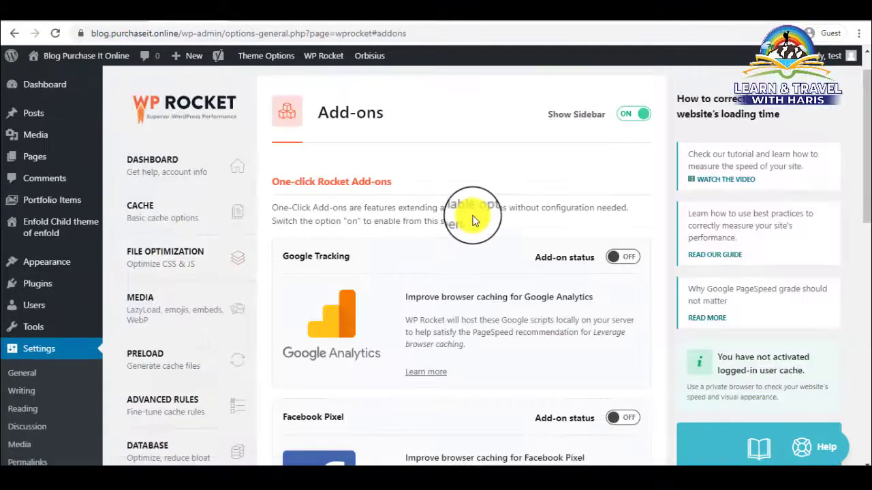
scroll(473, 218, down, 2)
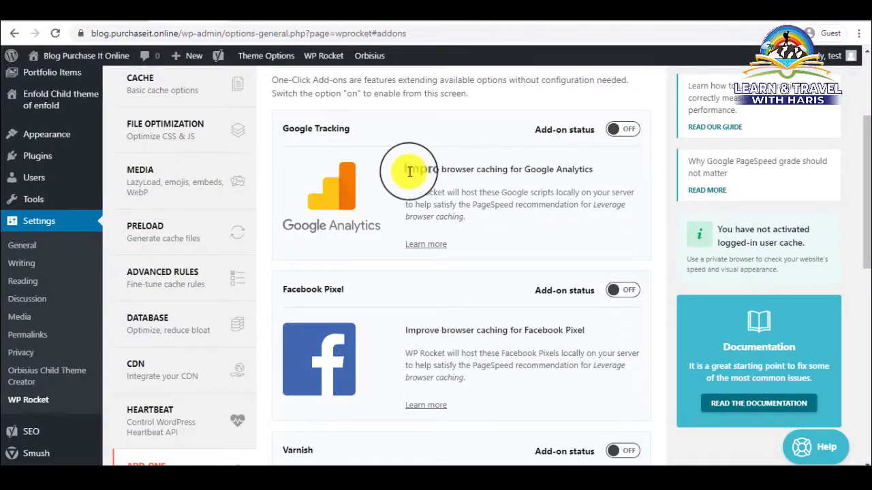
drag(406, 170, 586, 171)
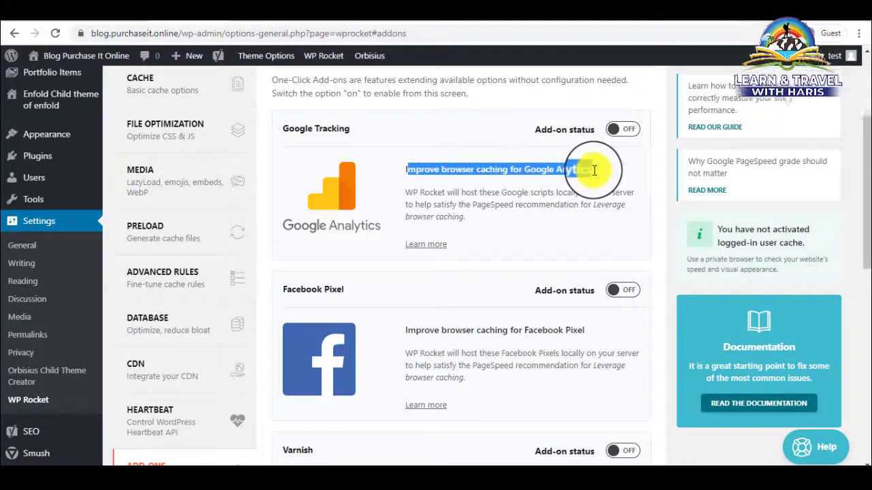
click(649, 183)
click(630, 130)
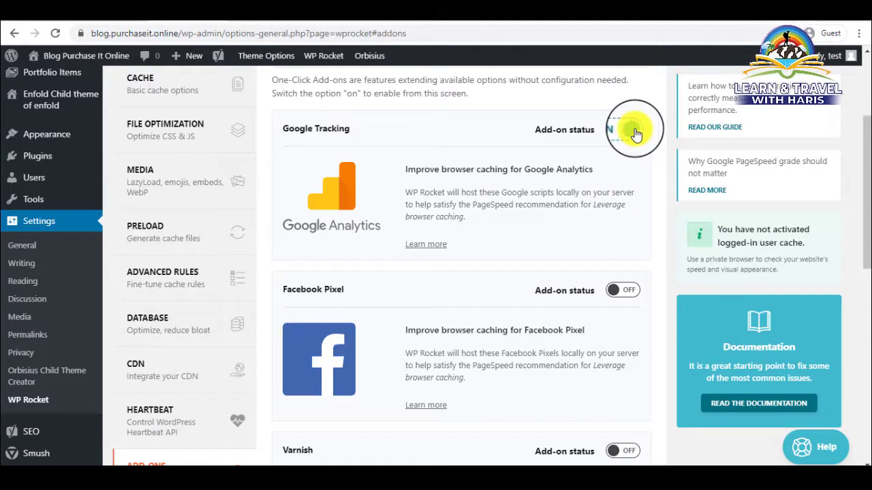
scroll(486, 282, down, 1)
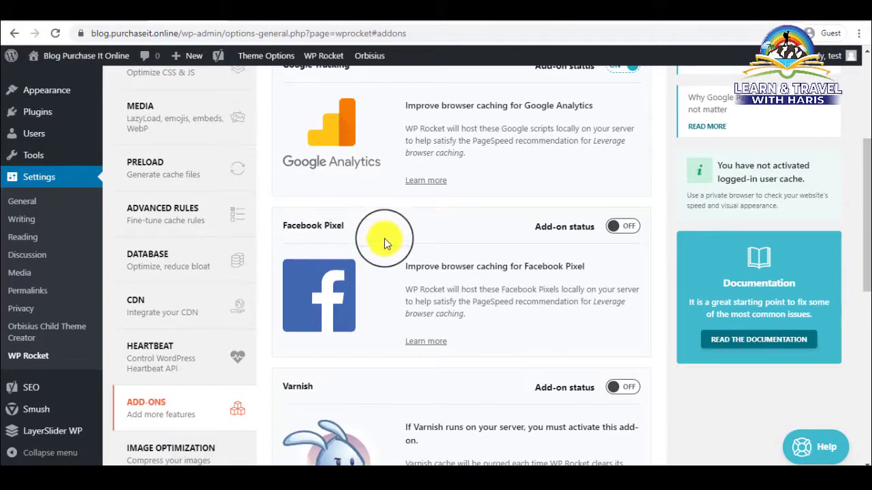
scroll(385, 238, up, 1)
scroll(384, 238, down, 1)
click(629, 230)
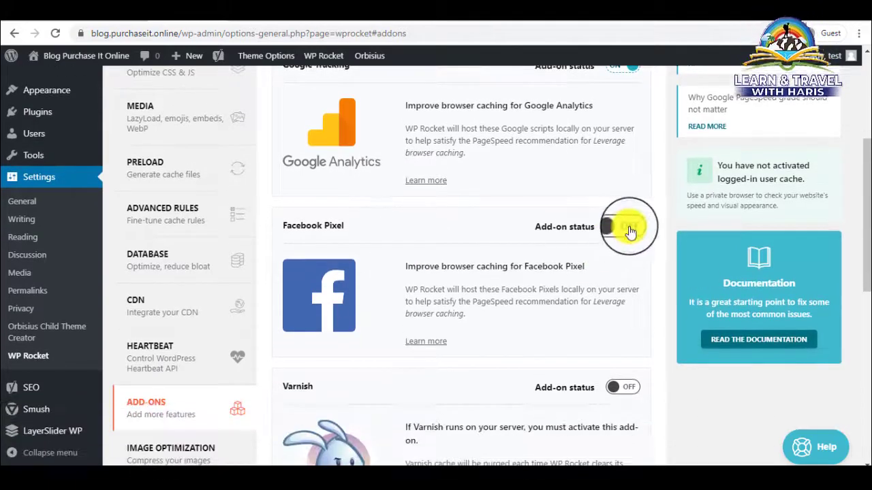
Step: Enable the Cloudflare add-on and open its options to review the credential fields
scroll(351, 252, down, 5)
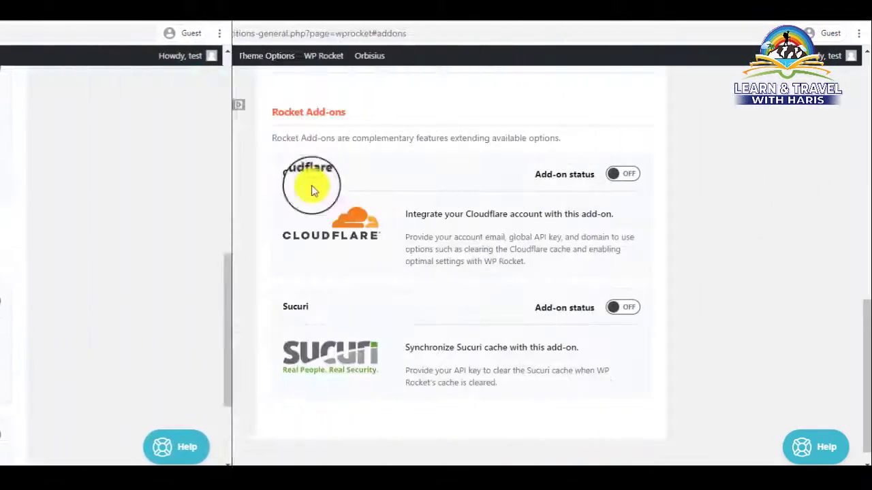
click(636, 173)
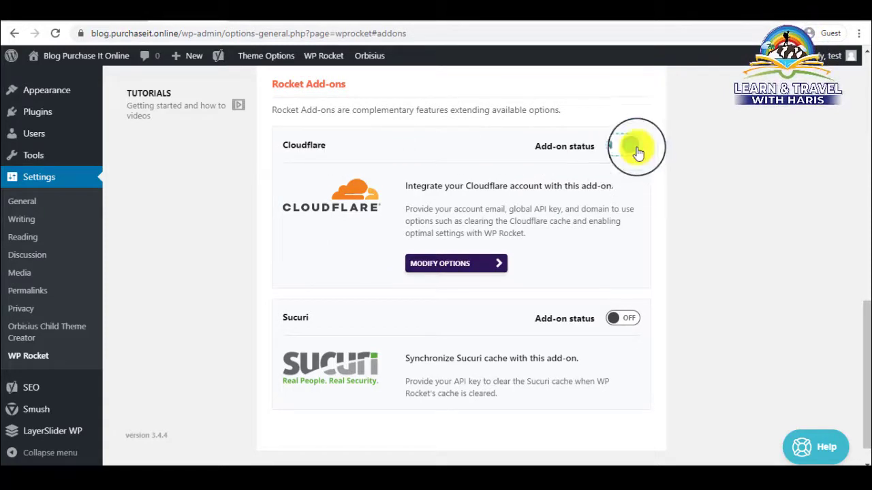
click(443, 267)
scroll(457, 205, down, 1)
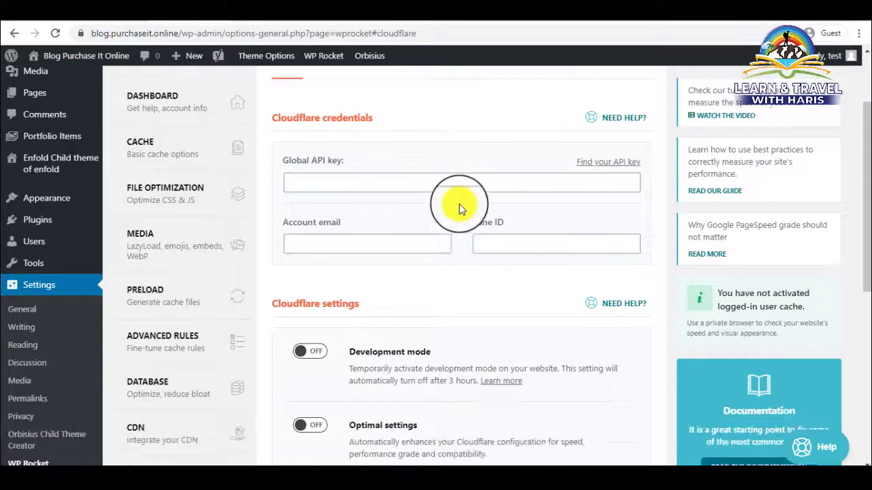
scroll(459, 203, up, 1)
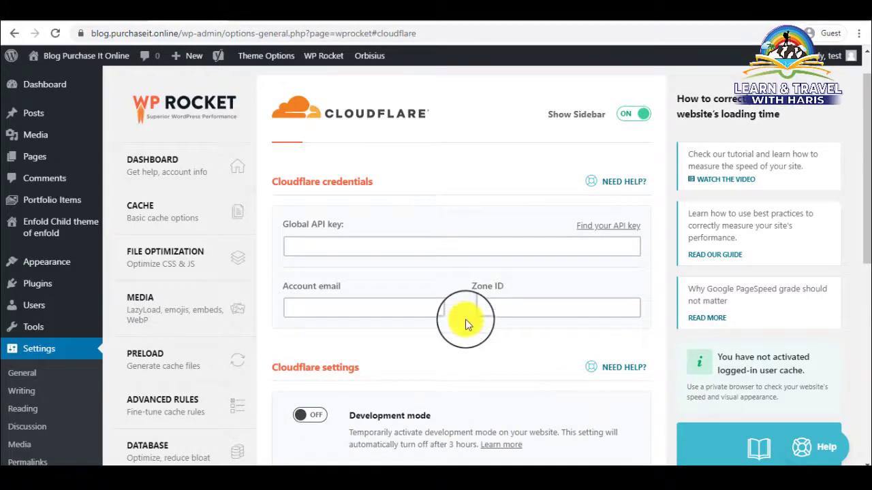
Step: Review the remaining Cloudflare settings and cache options, and save the changes
scroll(466, 320, down, 5)
scroll(465, 320, down, 1)
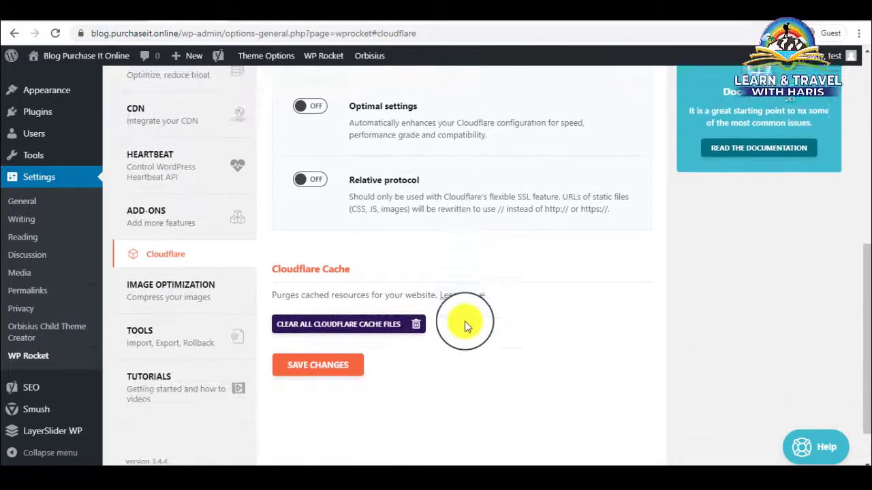
click(314, 368)
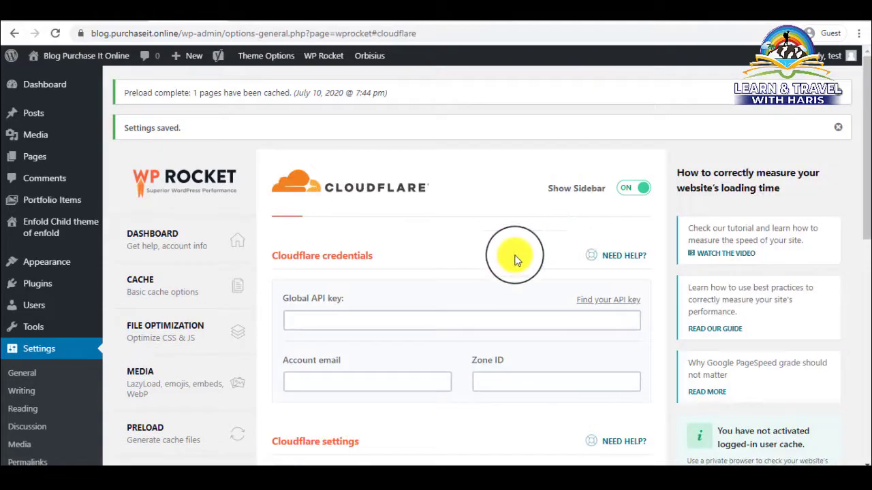
scroll(515, 257, down, 3)
scroll(515, 257, up, 3)
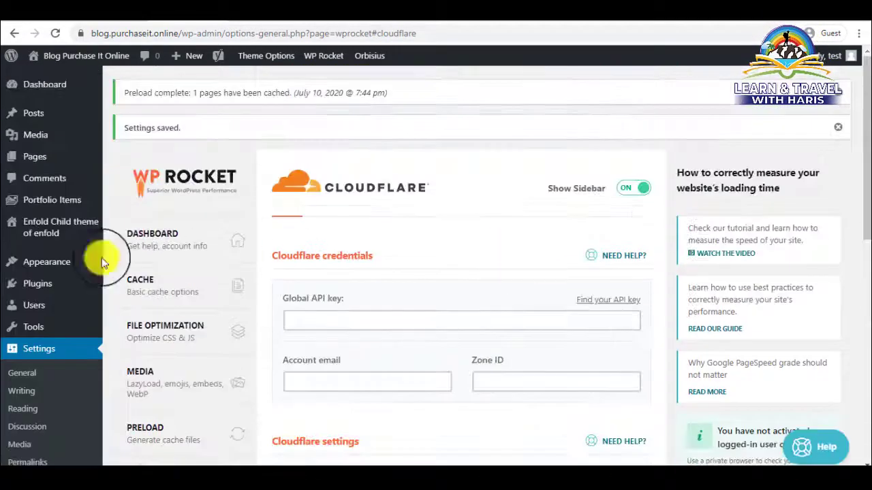
Step: Return to the WP Rocket Dashboard and clear all cached files
click(144, 246)
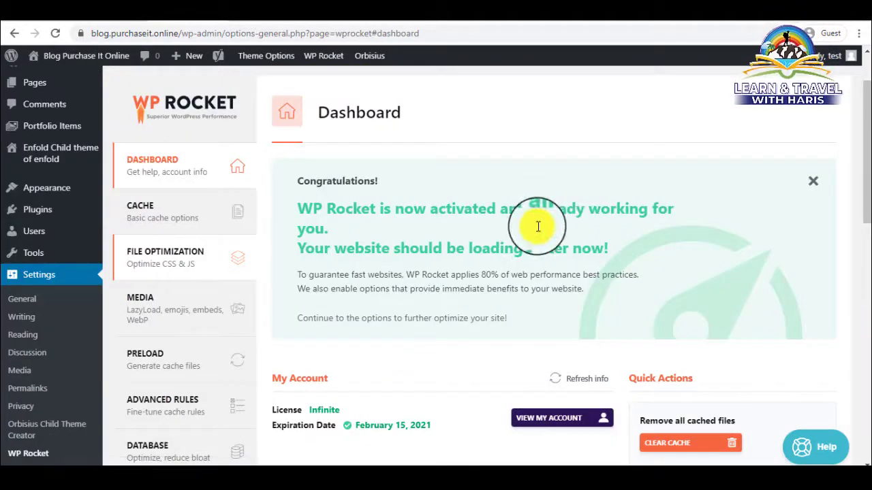
scroll(533, 253, down, 3)
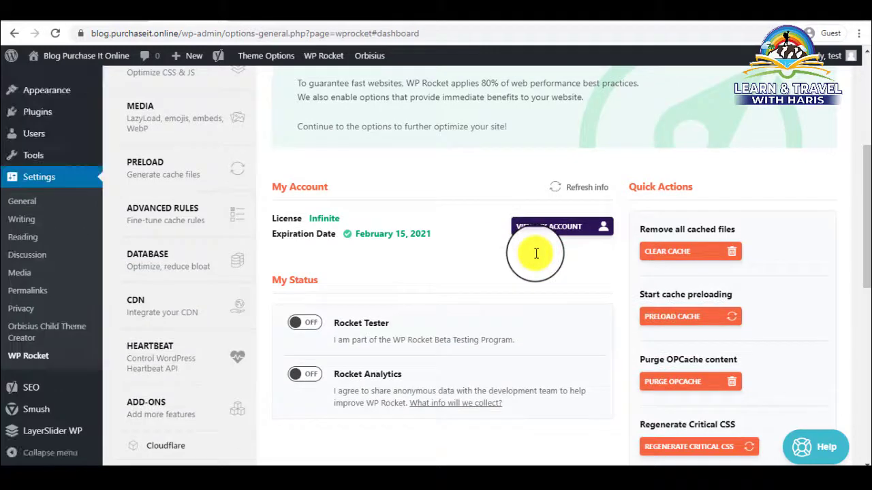
click(672, 256)
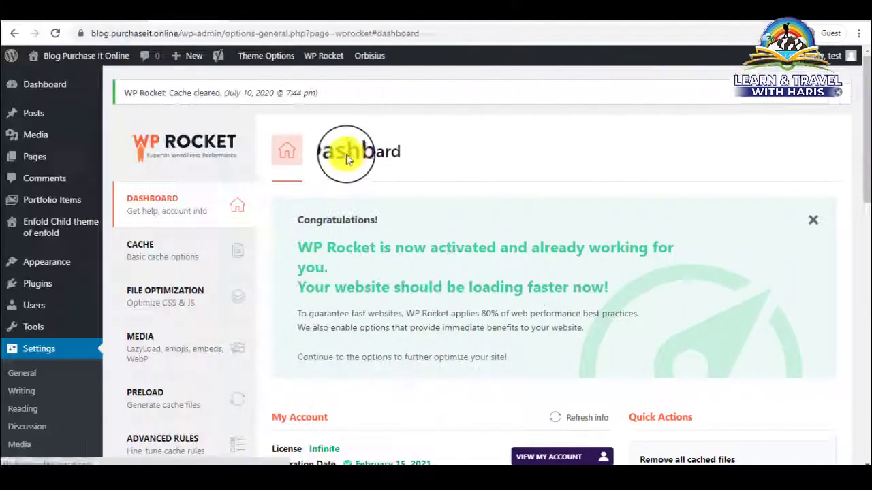
Step: Switch to the existing GTmetrix report, examine its performance scores, and open the GTmetrix home page in a new tab
click(398, 4)
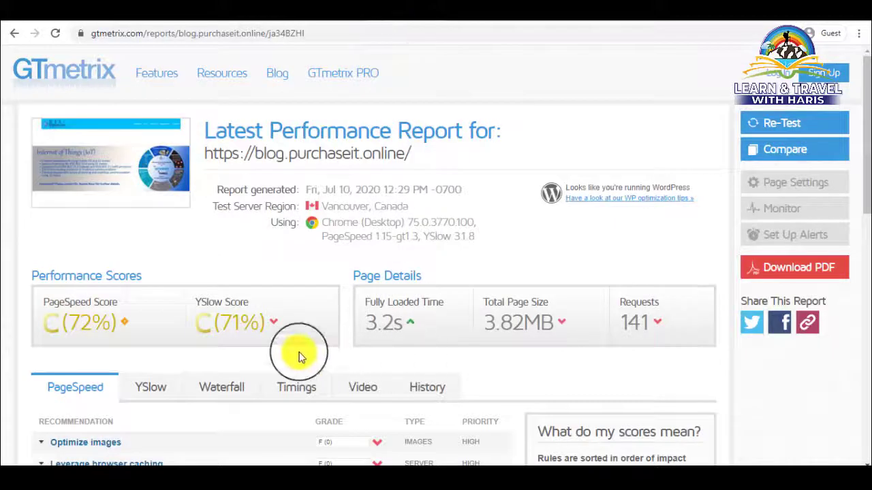
double_click(81, 321)
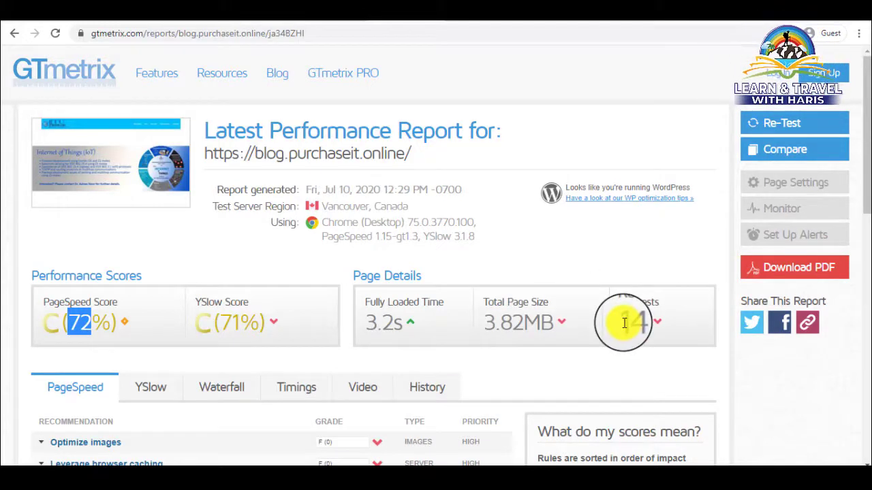
right_click(95, 73)
click(446, 97)
click(435, 3)
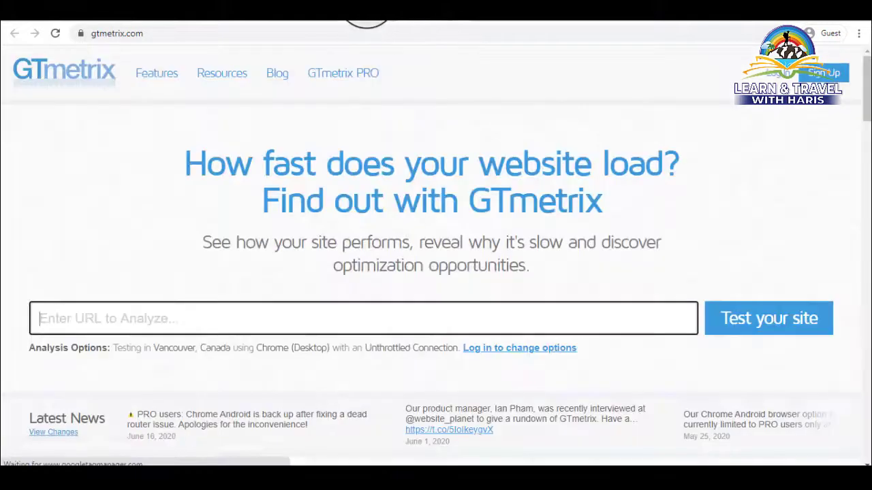
click(369, 3)
click(437, 2)
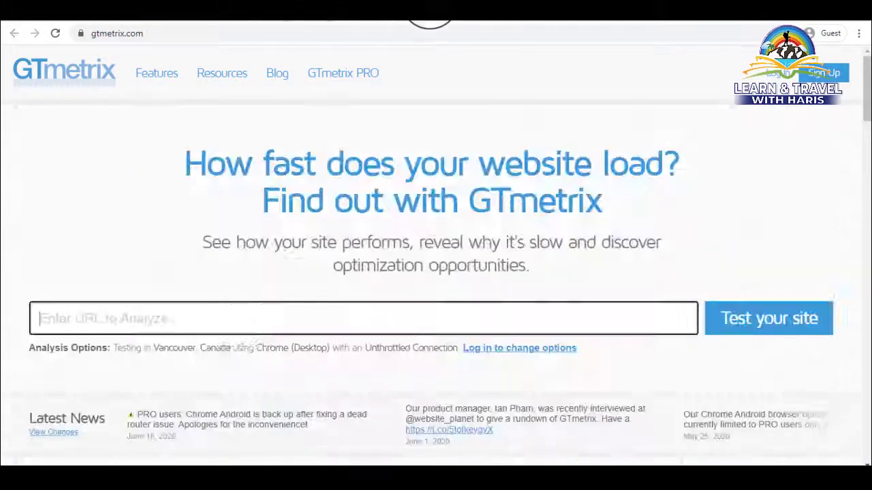
right_click(261, 325)
click(312, 220)
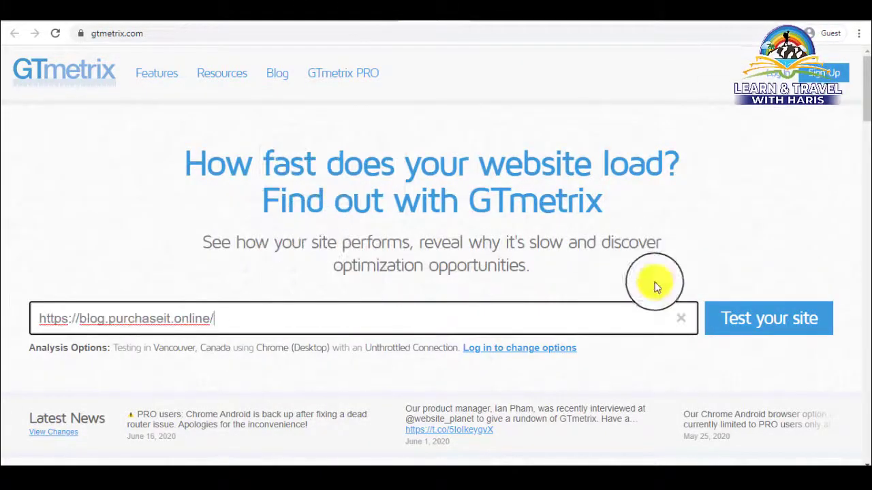
click(791, 326)
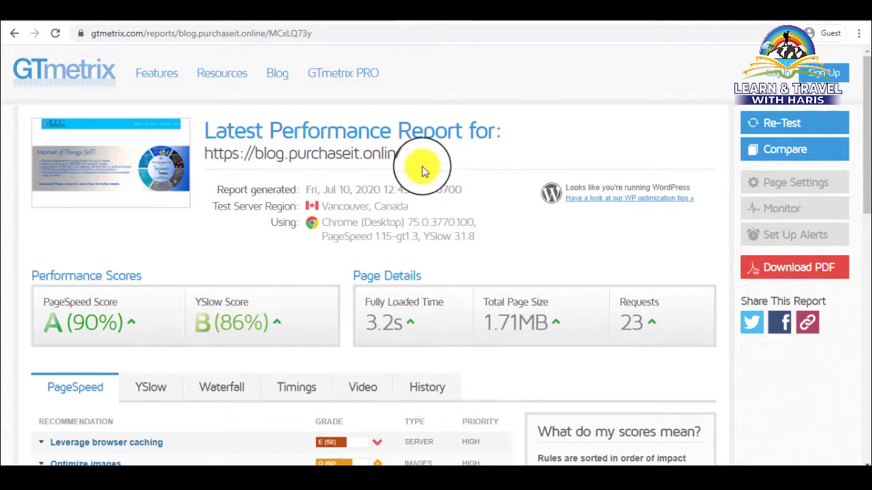
Step: Examine the new report's PageSpeed score, fully loaded time, requests, total page size and PageSpeed recommendations
drag(75, 323, 113, 321)
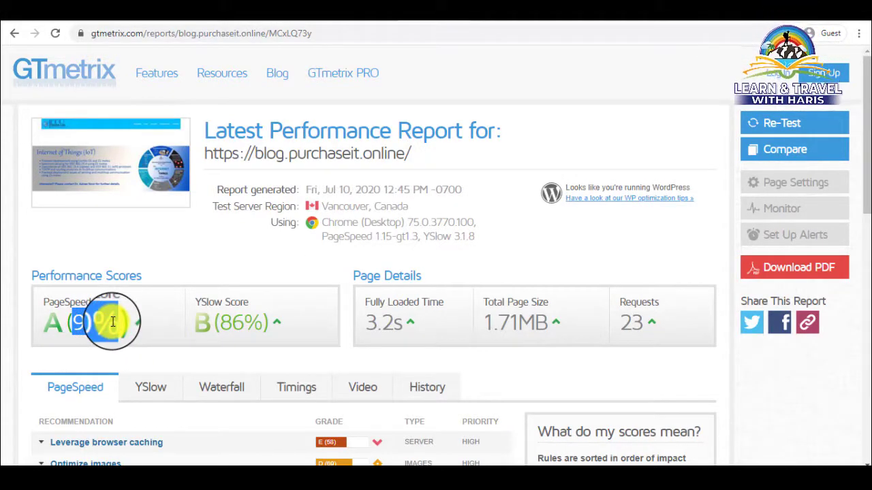
drag(368, 327, 397, 328)
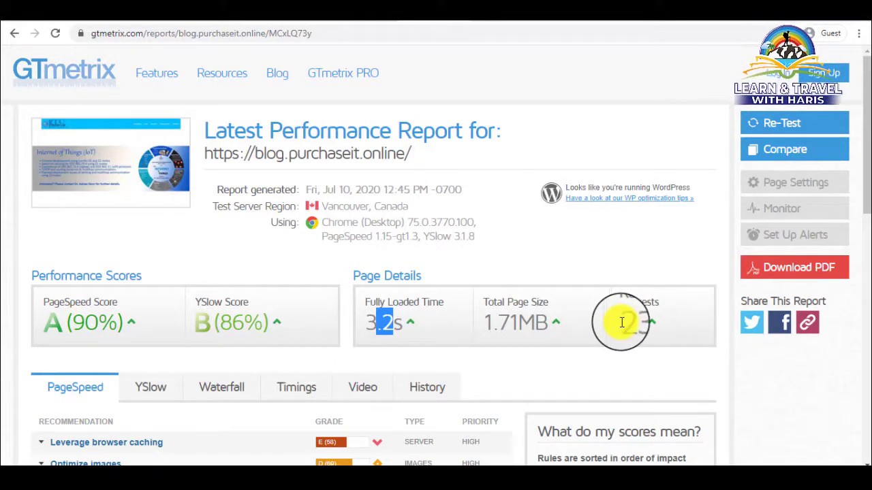
drag(622, 323, 643, 322)
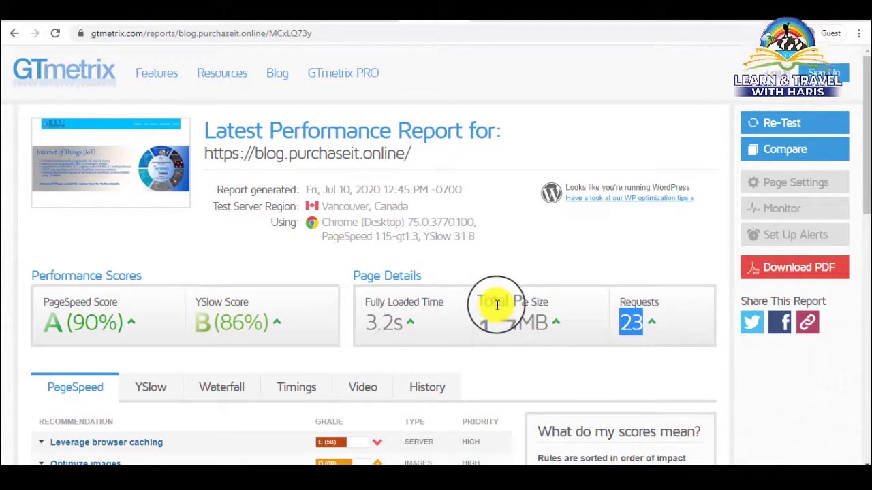
drag(488, 325, 548, 323)
click(502, 257)
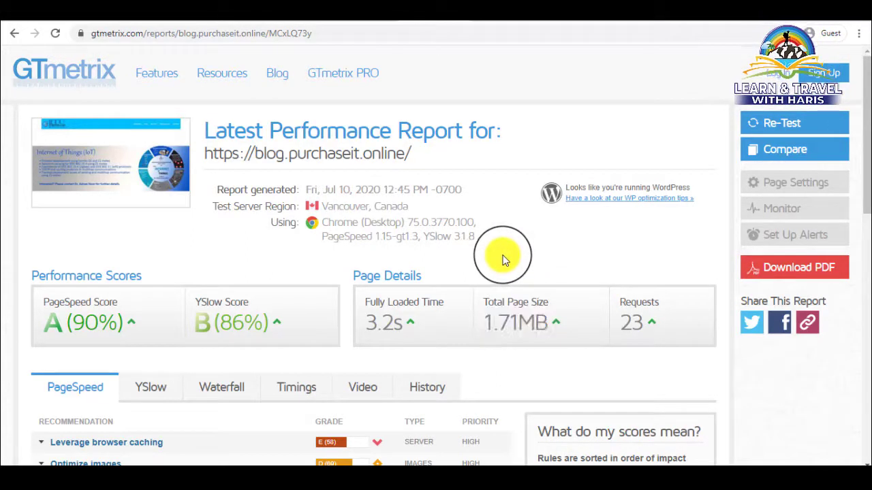
scroll(382, 289, down, 2)
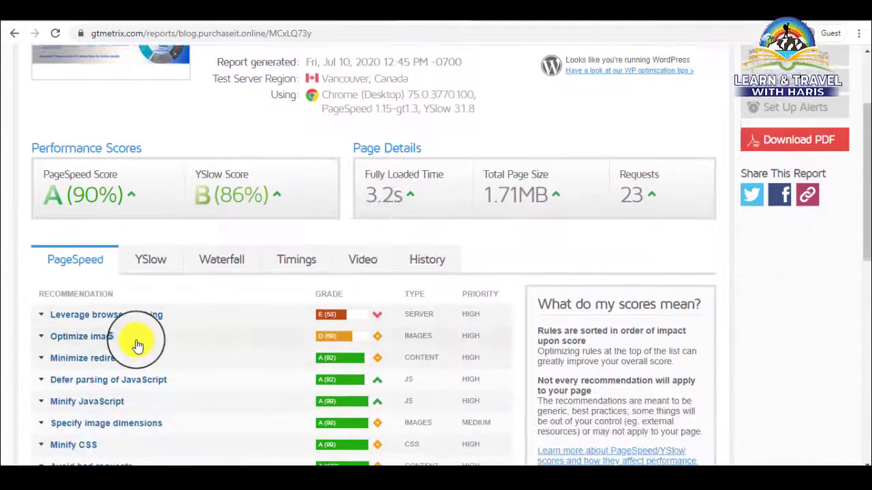
Step: Check the Bulk Smush progress in WordPress, and return to the scores of the GTmetrix report
click(41, 12)
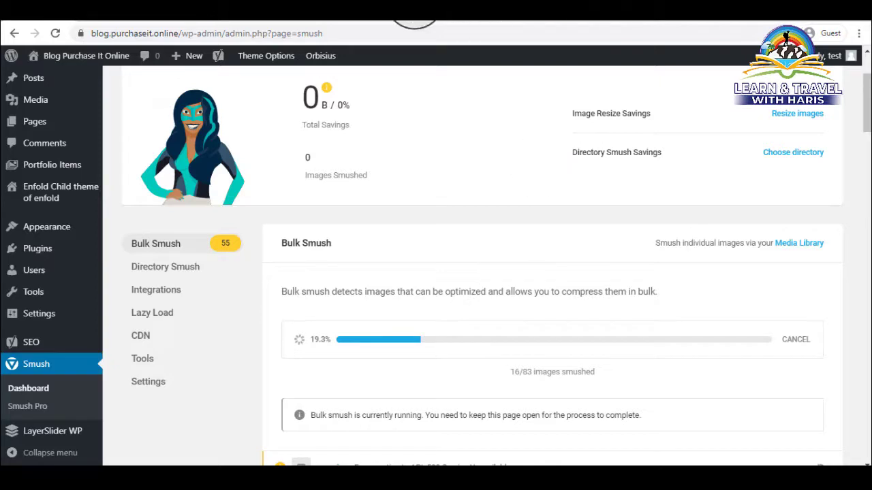
click(435, 8)
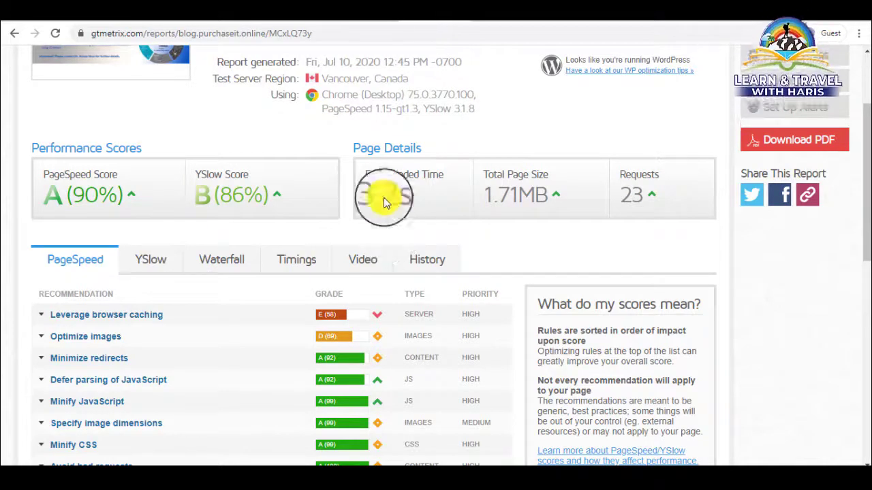
scroll(377, 199, up, 2)
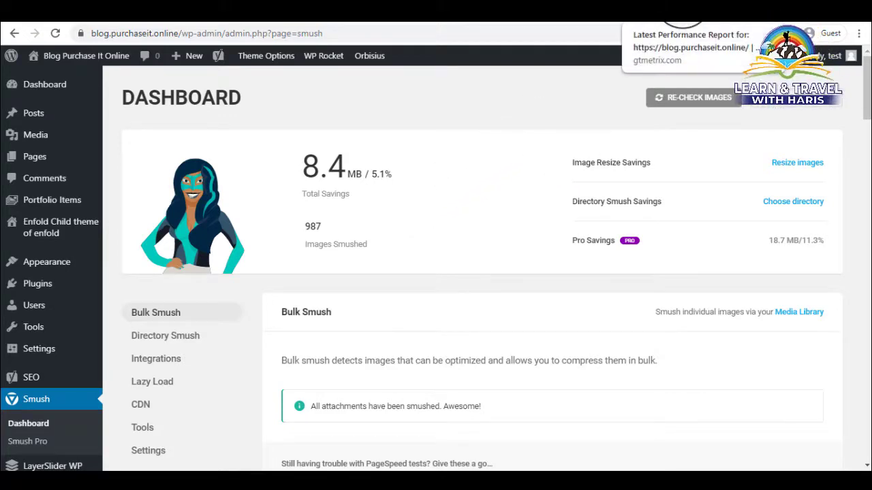
Step: Switch from the Smush dashboard to the GTmetrix report and open the GTmetrix home page in a new tab
click(683, 1)
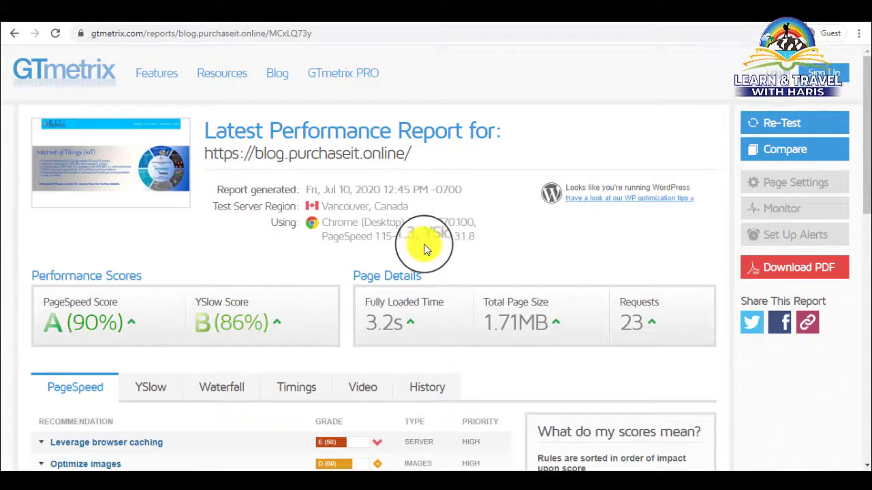
right_click(50, 78)
click(77, 86)
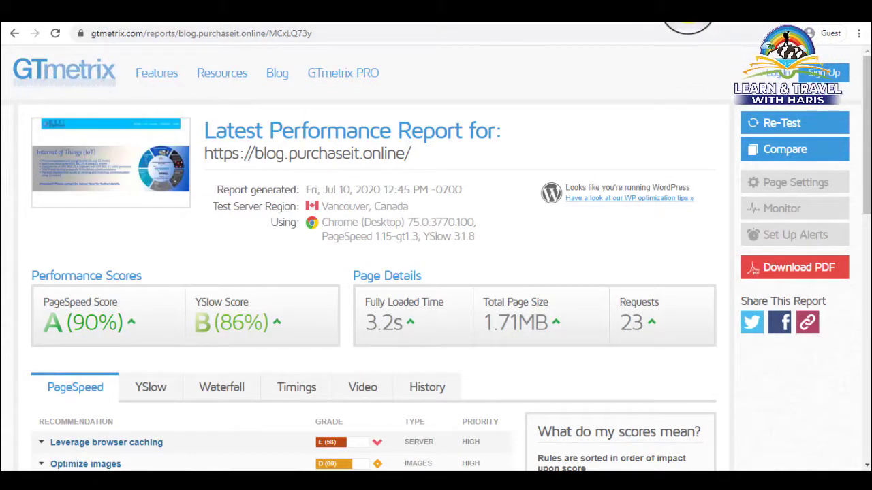
click(688, 17)
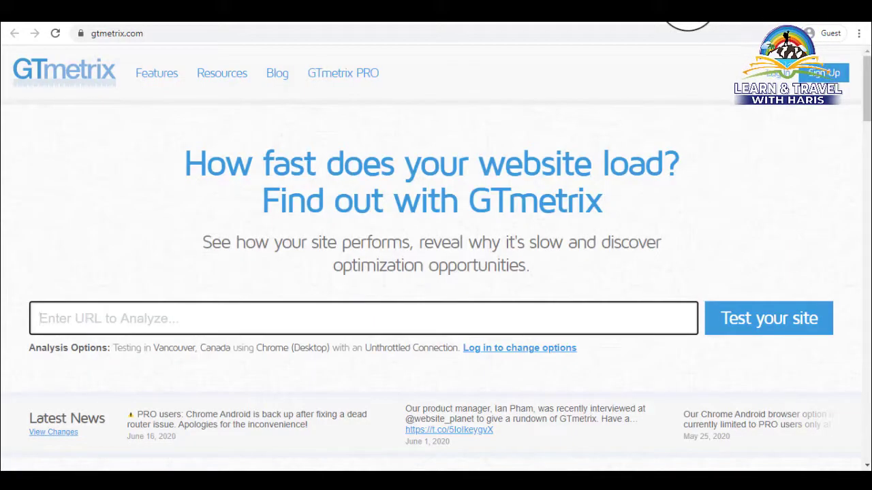
click(357, 312)
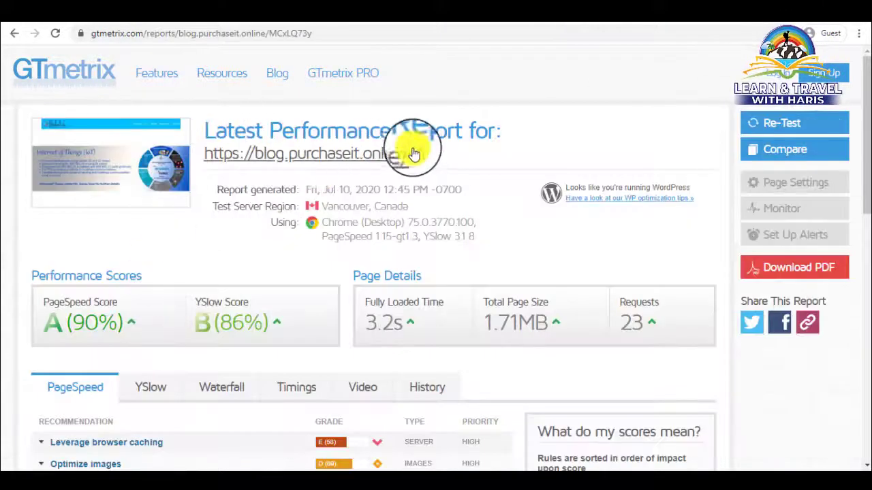
drag(414, 154, 226, 156)
right_click(225, 156)
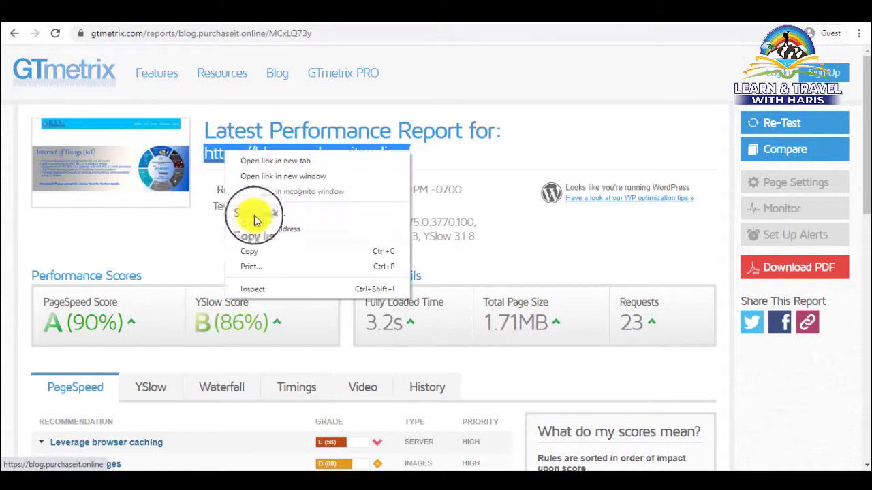
click(252, 249)
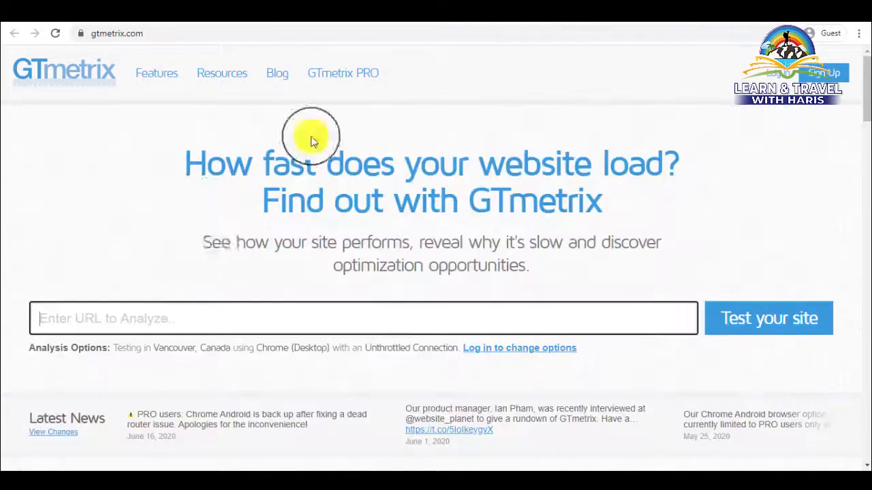
right_click(173, 325)
click(220, 220)
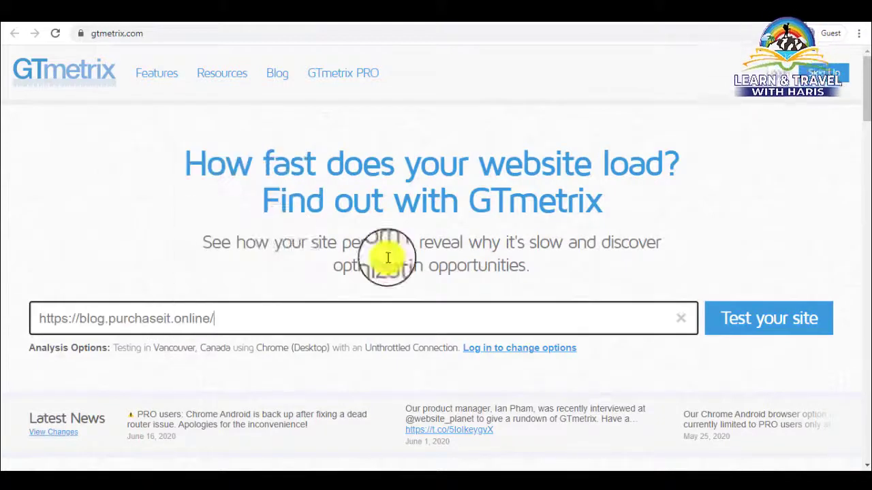
click(777, 318)
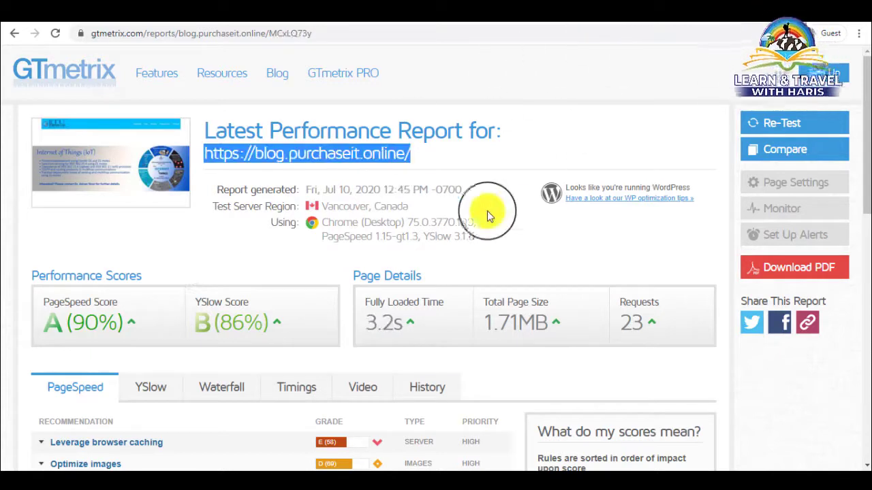
Step: Compare the fully loaded time between the previous GTmetrix report and the new one
click(390, 322)
double_click(389, 322)
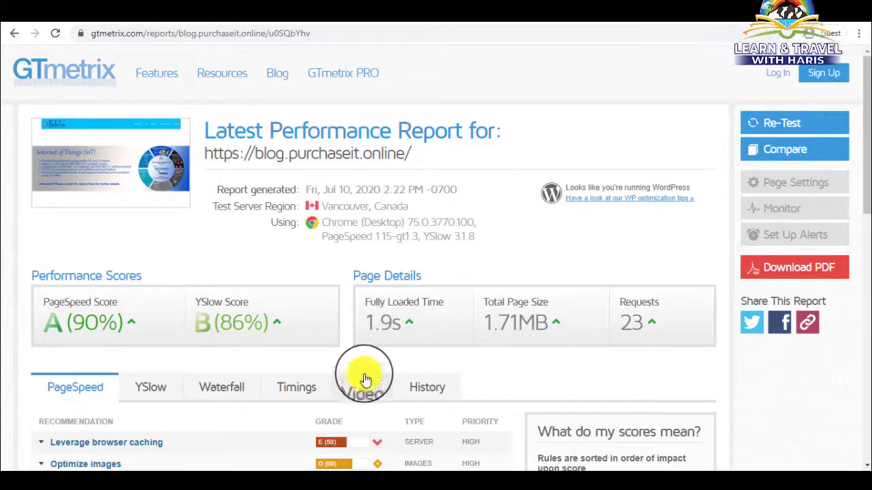
double_click(383, 322)
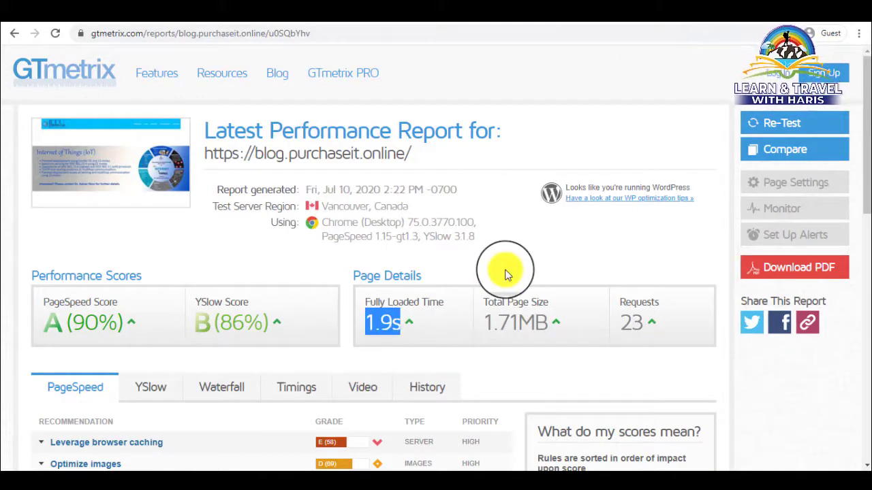